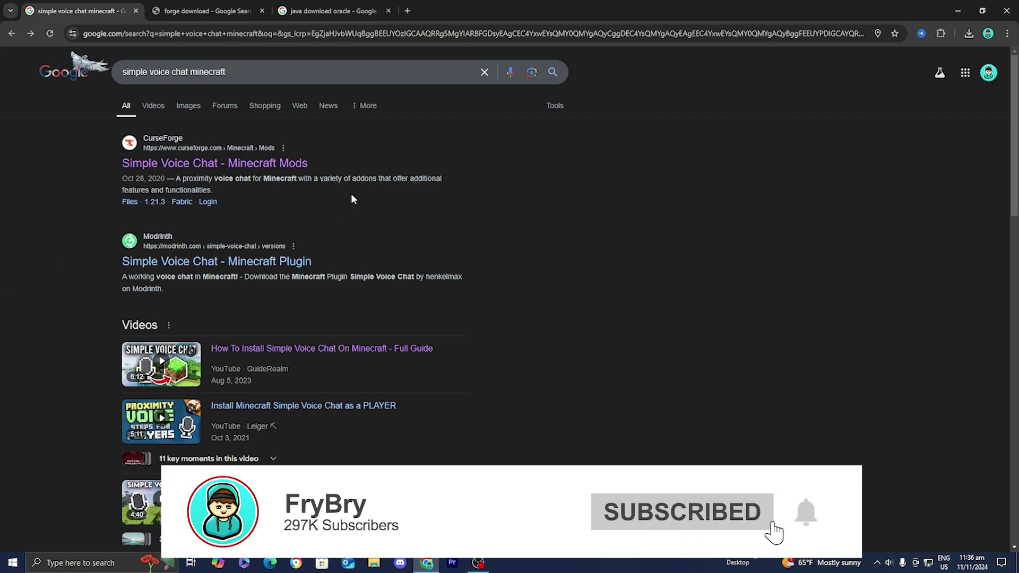
# Open the Simple Voice Chat mod page on CurseForge and show its Files list.
pyautogui.click(277, 164)
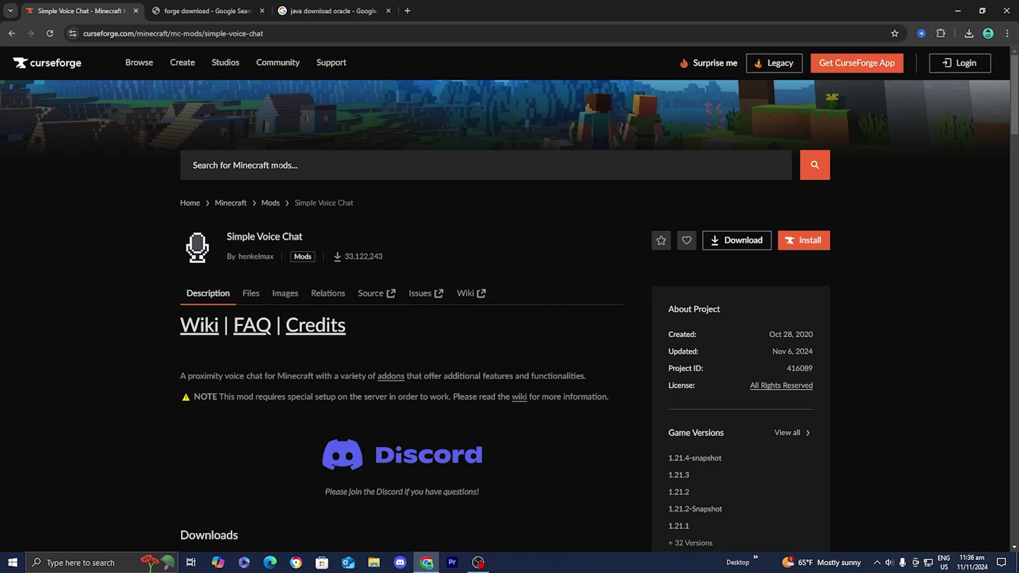
pyautogui.scroll(-2, 279, 164)
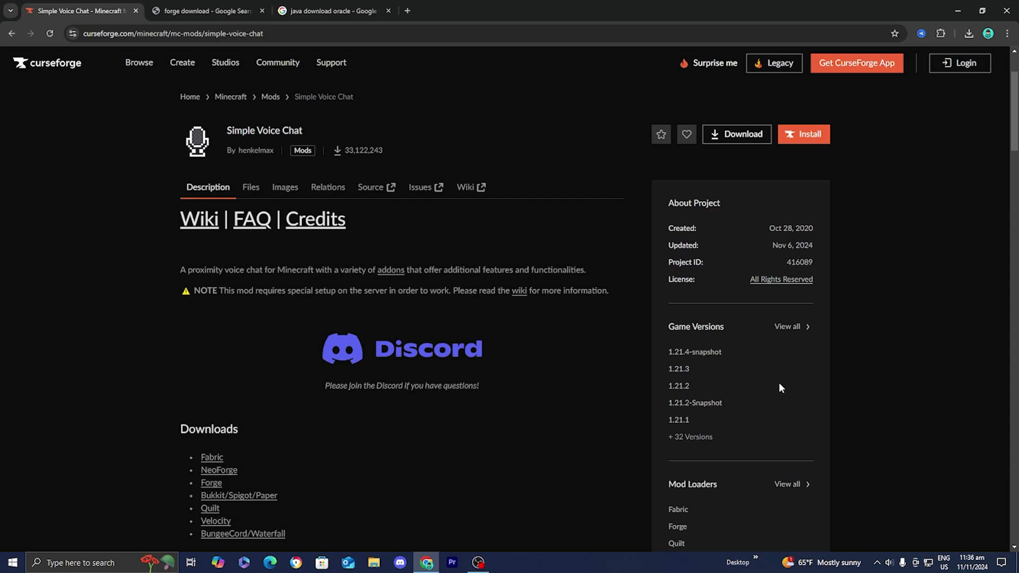
pyautogui.click(788, 327)
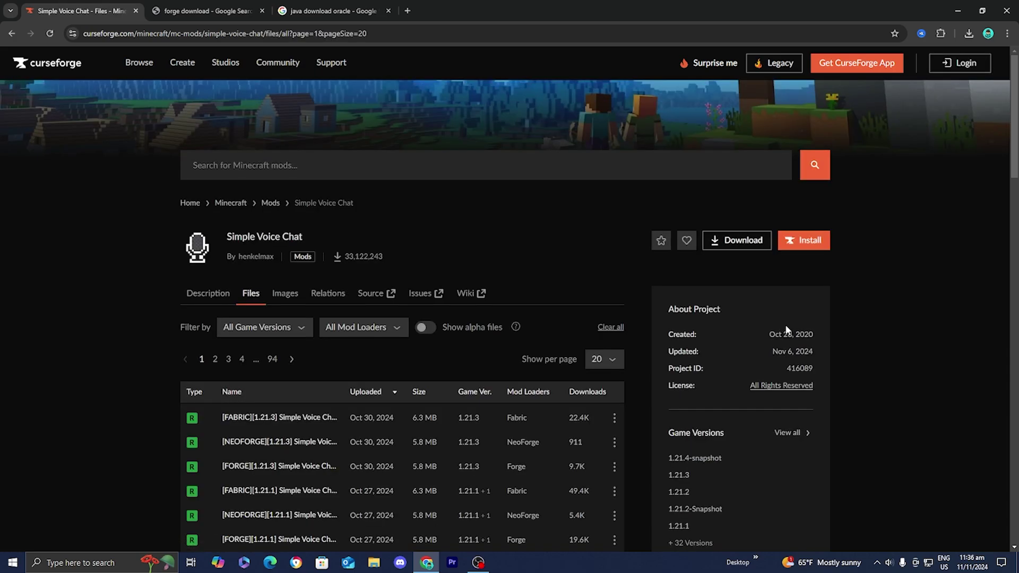
pyautogui.scroll(-3, 582, 334)
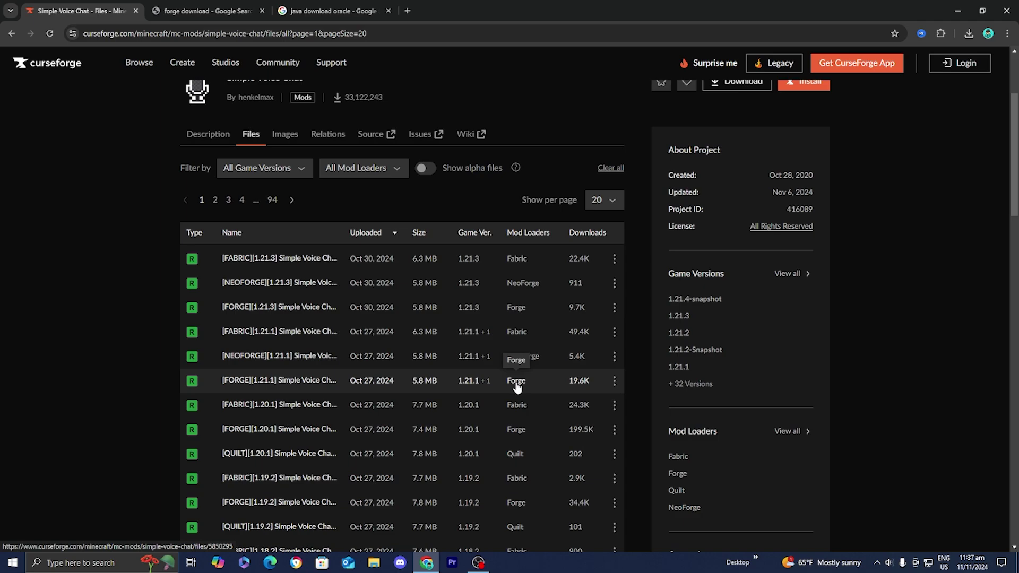
# Download the Forge 1.21.1 Simple Voice Chat jar file manually.
pyautogui.click(613, 382)
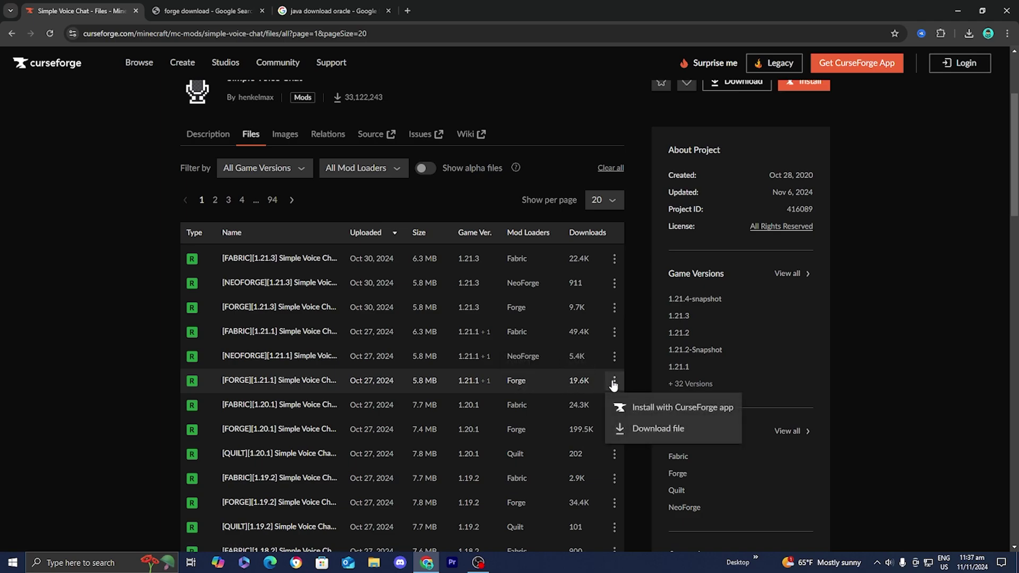
pyautogui.click(640, 433)
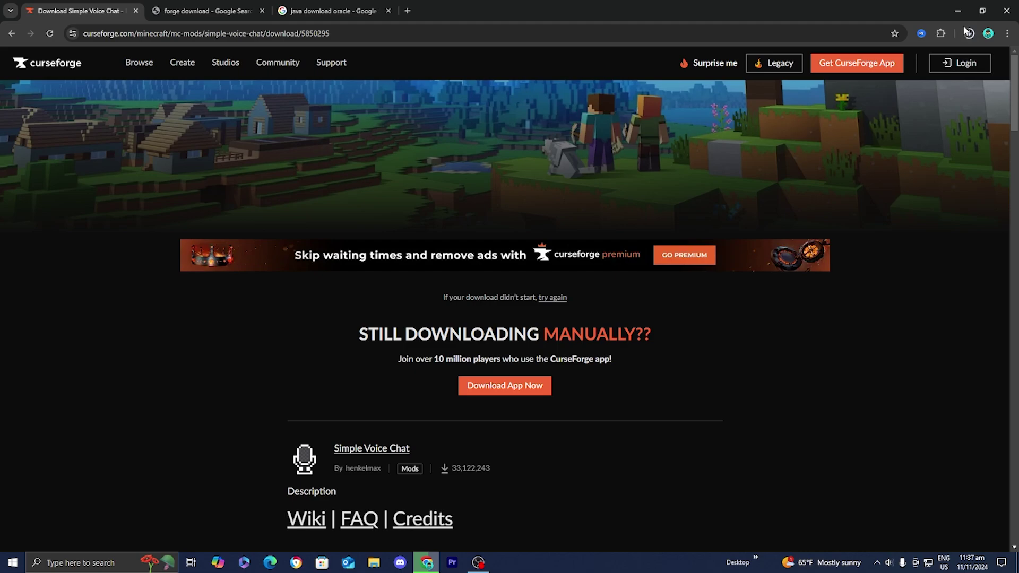
pyautogui.click(962, 39)
# Copy voicechat-forge-1.21.1-2.5.25.jar from the download history onto the desktop.
pyautogui.moveTo(844, 8); pyautogui.dragTo(759, 188)
pyautogui.click(885, 212)
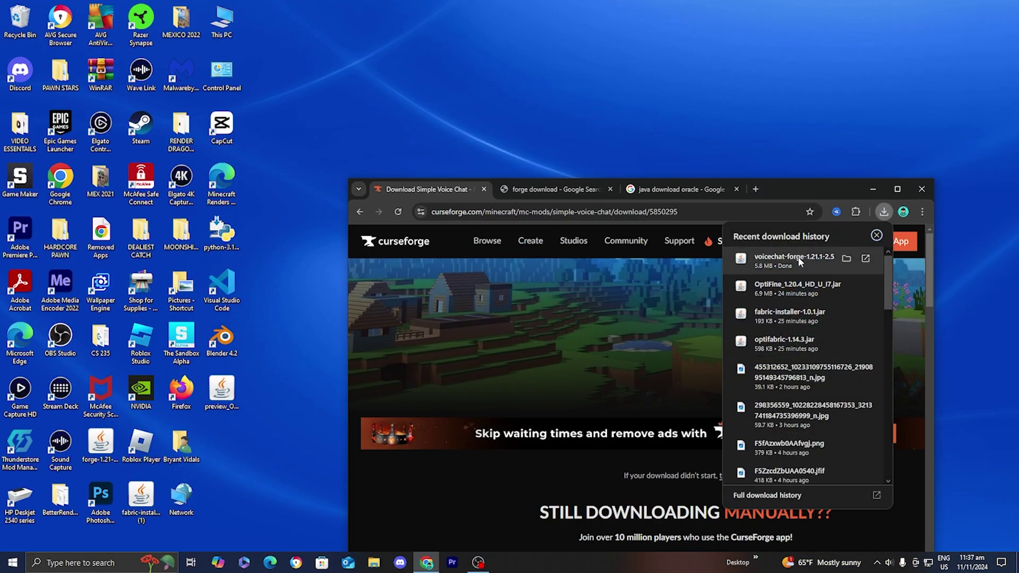
pyautogui.moveTo(798, 256); pyautogui.dragTo(509, 150)
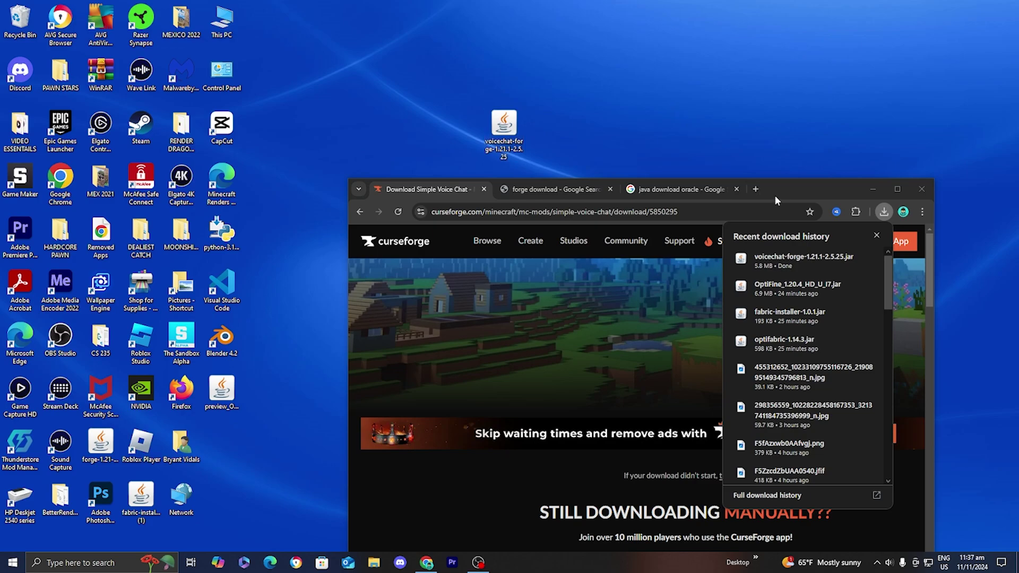
pyautogui.click(872, 189)
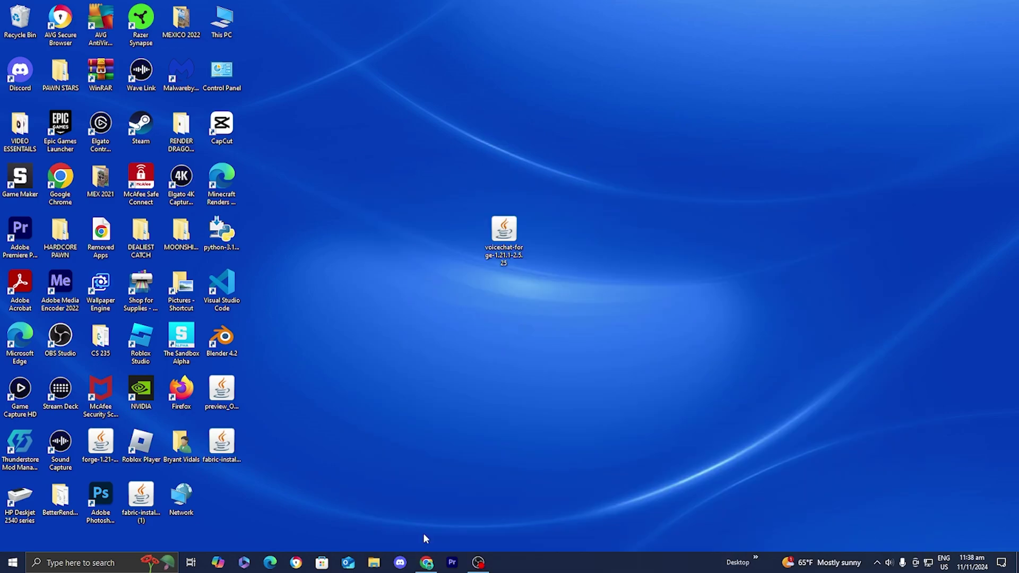
pyautogui.click(427, 563)
# Open the Minecraft Forge Files site from the forge download results in a maximized browser.
pyautogui.click(546, 187)
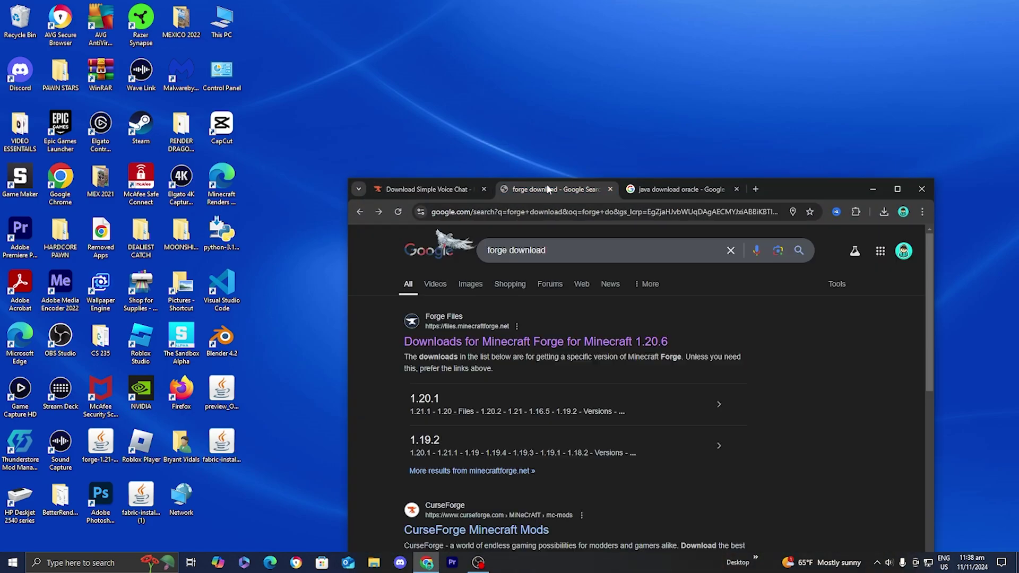
pyautogui.click(897, 190)
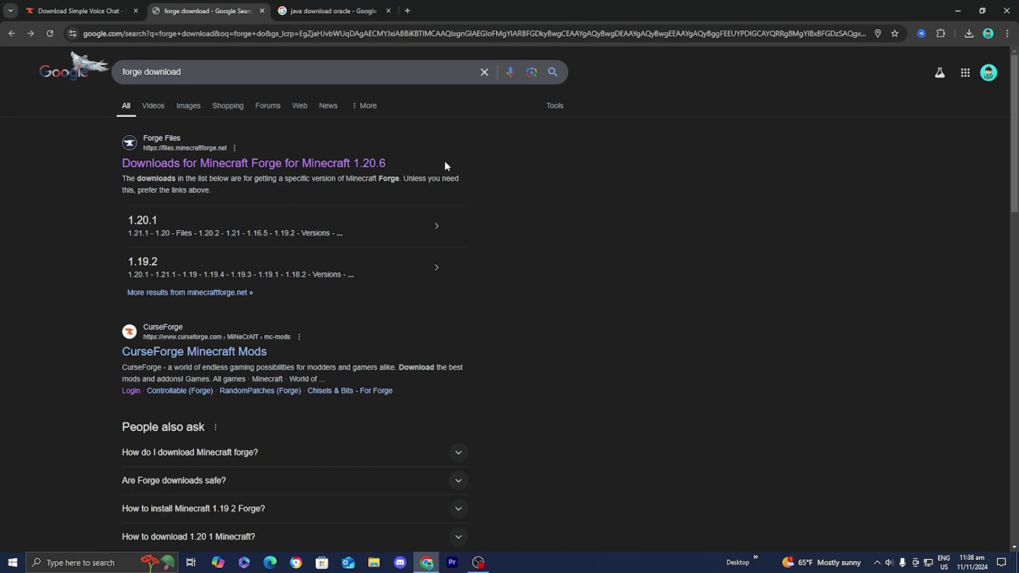
pyautogui.click(342, 162)
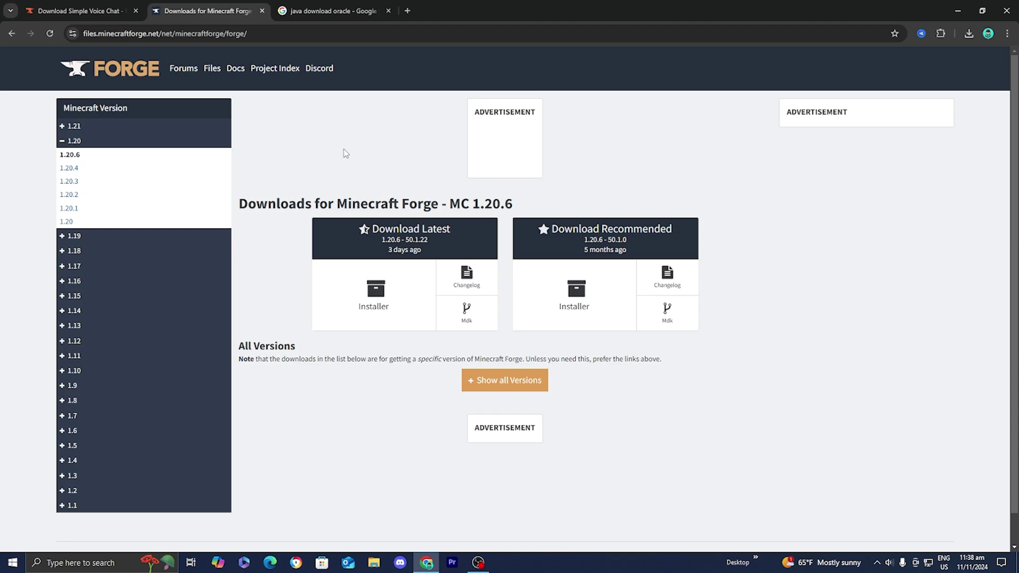
# Go to the Forge downloads for Minecraft 1.21 and start the 51.0.33 installer download.
pyautogui.click(76, 128)
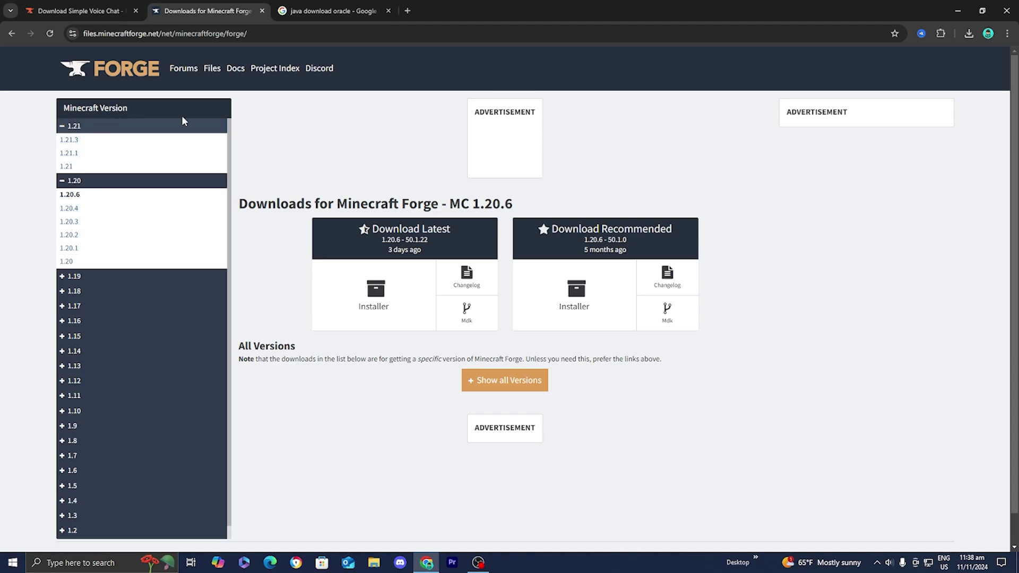
pyautogui.click(67, 166)
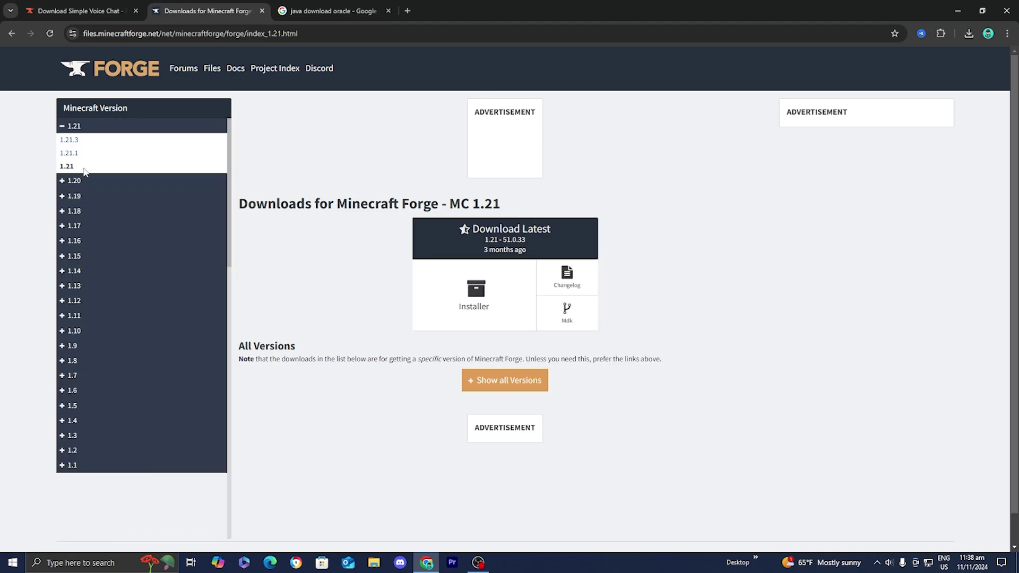
pyautogui.click(491, 314)
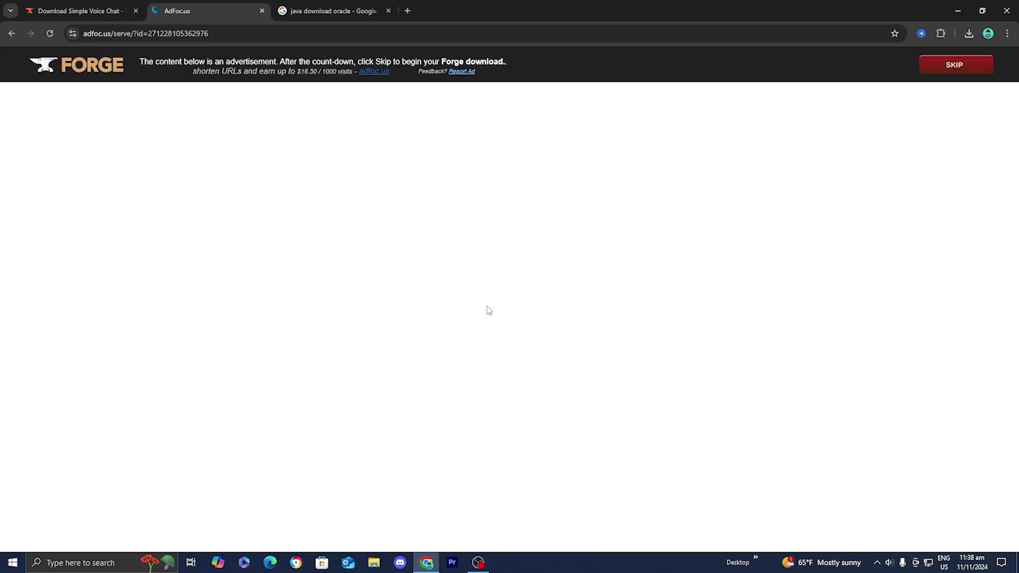
# Skip the ad to download the Forge 1.21-51.0.33 installer and show the download history.
pyautogui.click(949, 71)
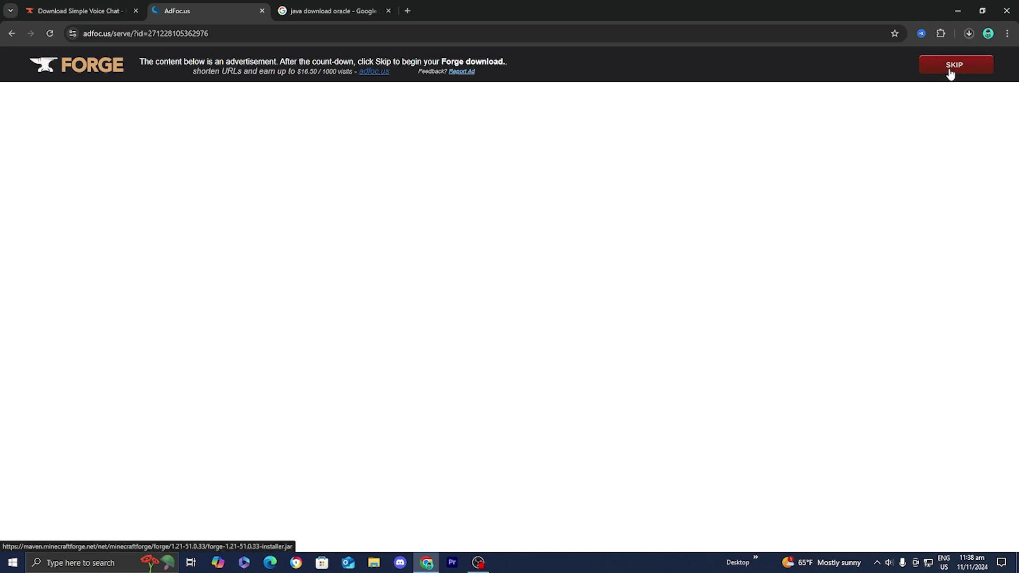
pyautogui.click(970, 35)
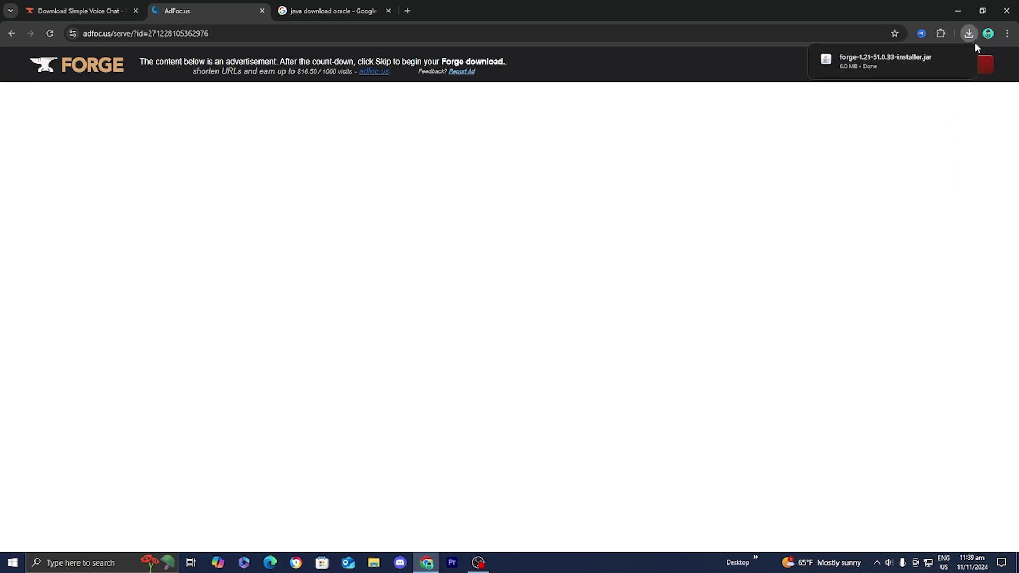
pyautogui.moveTo(875, 8); pyautogui.dragTo(776, 334)
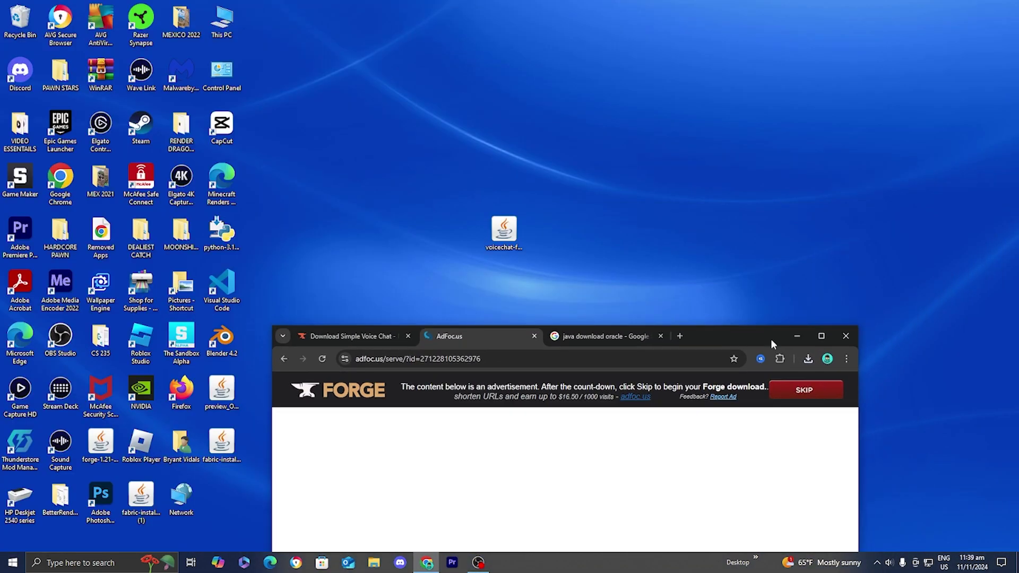
pyautogui.click(808, 359)
# Copy forge-1.21-51.0.33-installer.jar onto the desktop, replacing the older copy.
pyautogui.moveTo(685, 102); pyautogui.dragTo(539, 238)
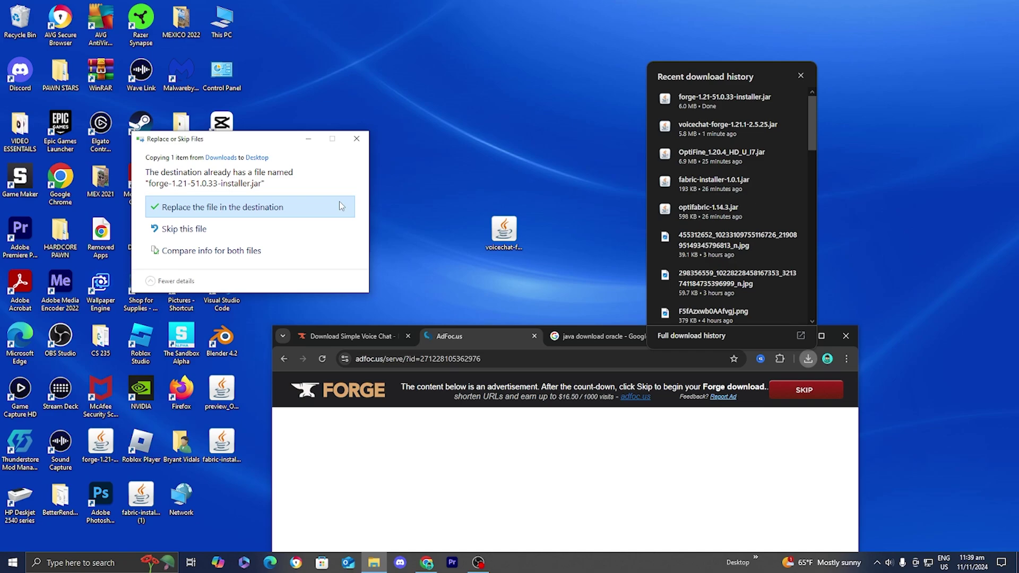
pyautogui.click(340, 205)
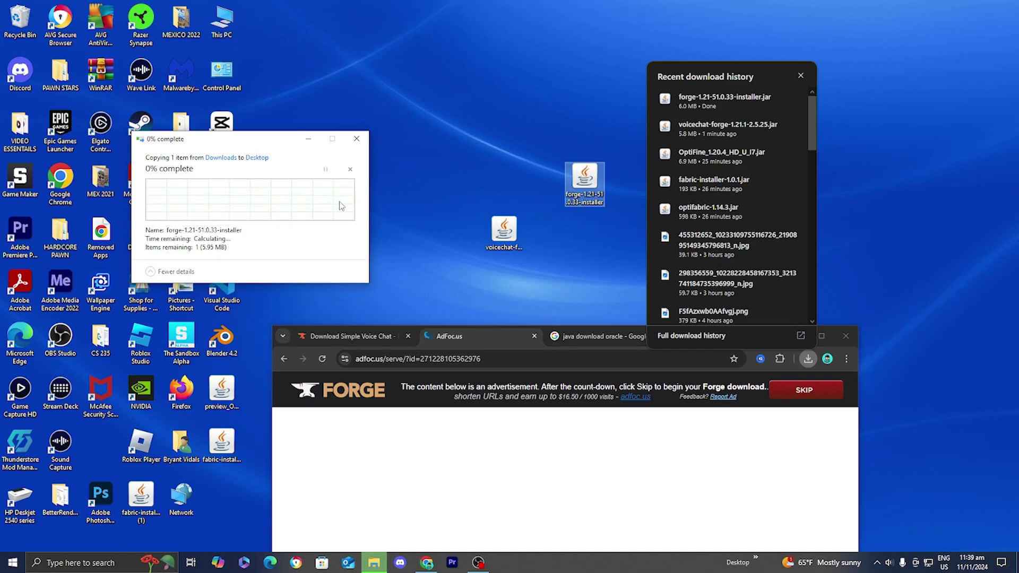
pyautogui.click(575, 239)
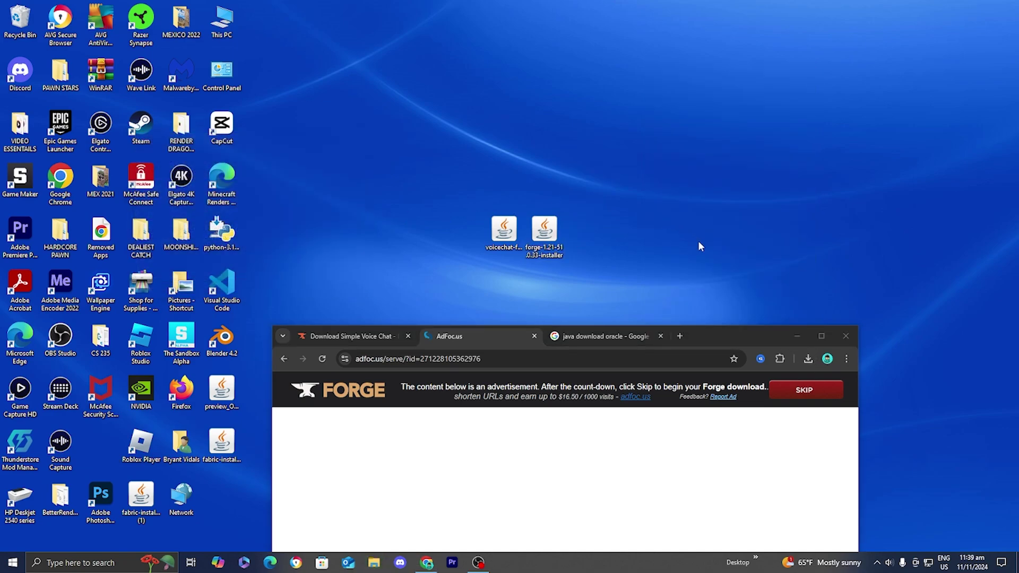
pyautogui.click(798, 336)
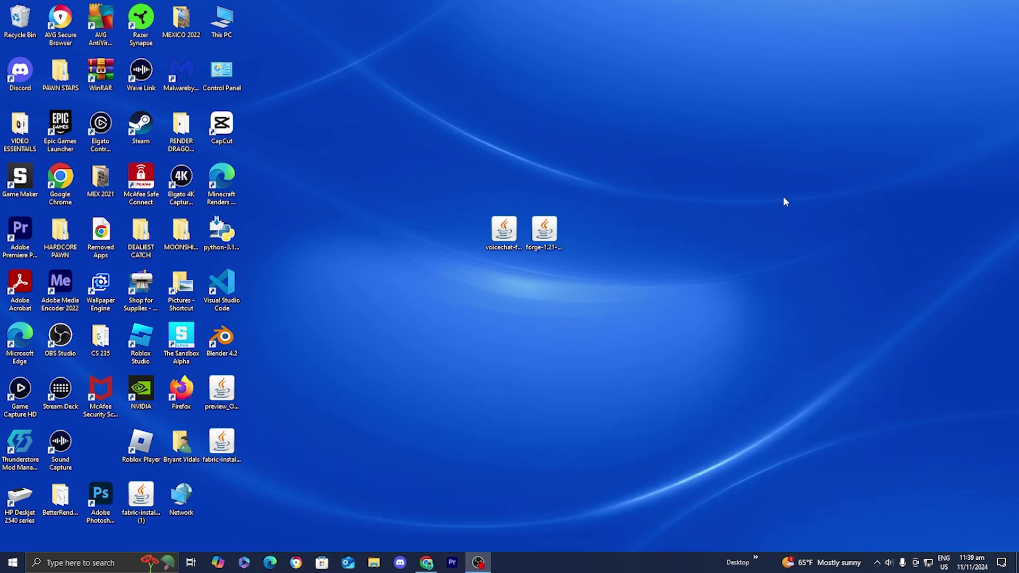
# Show the Open with options for the Forge installer jar on the desktop.
pyautogui.rightClick(543, 241)
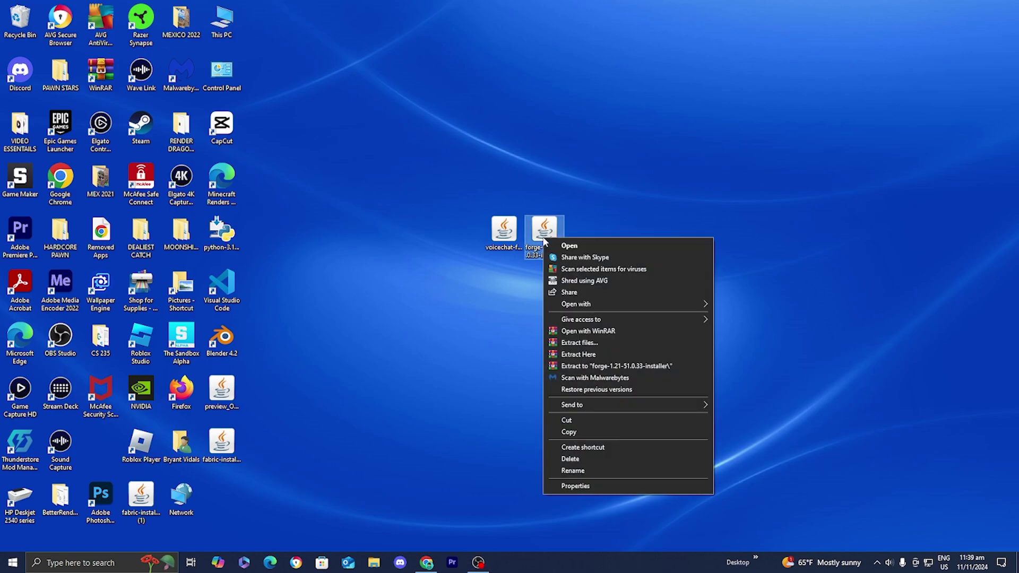
pyautogui.moveTo(644, 306)
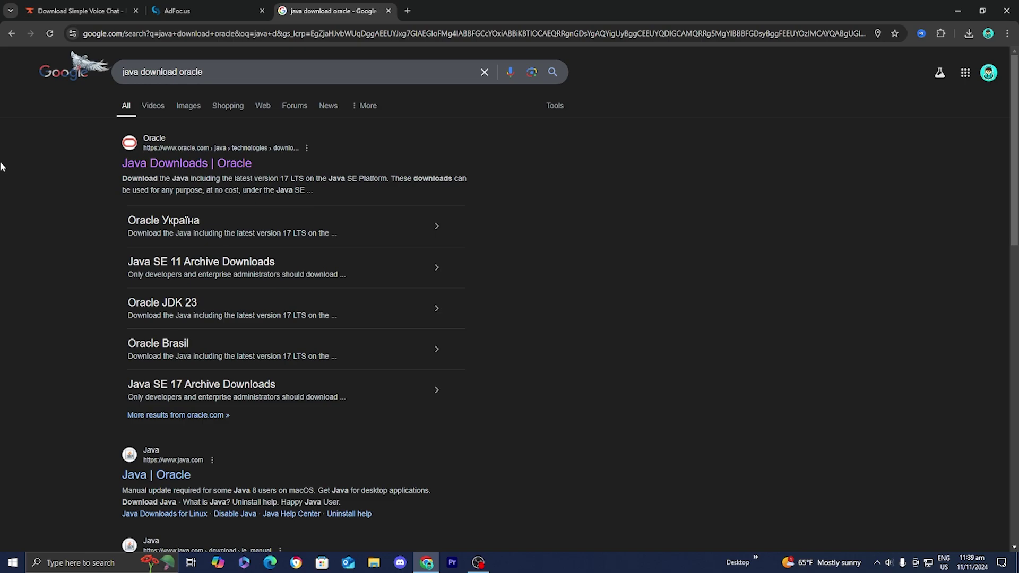
# Open Oracle's Java Downloads page and show the JDK 21 Windows x64 Installer.
pyautogui.click(216, 168)
pyautogui.scroll(-3, 390, 160)
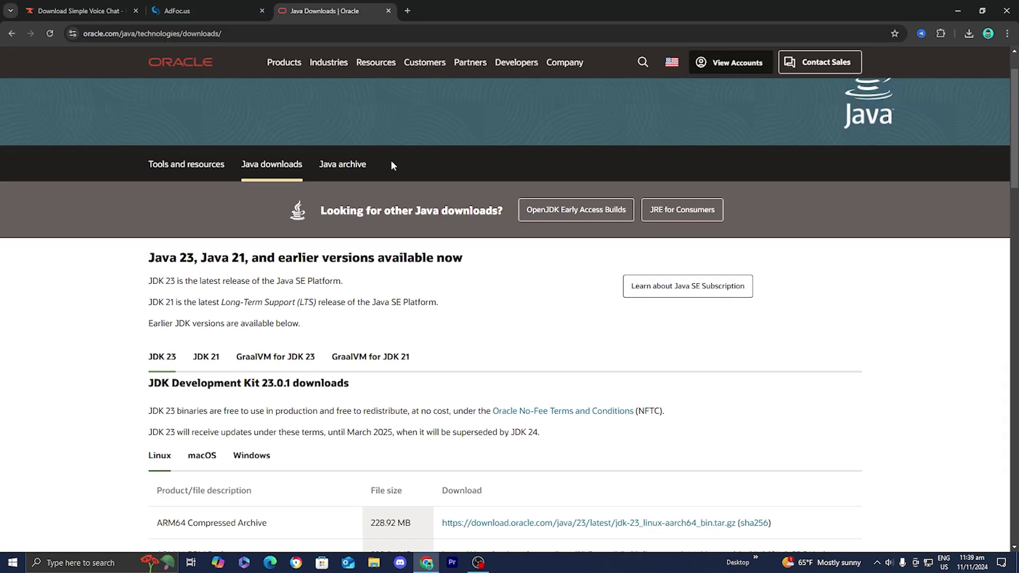
pyautogui.scroll(-3, 390, 161)
pyautogui.scroll(1, 392, 164)
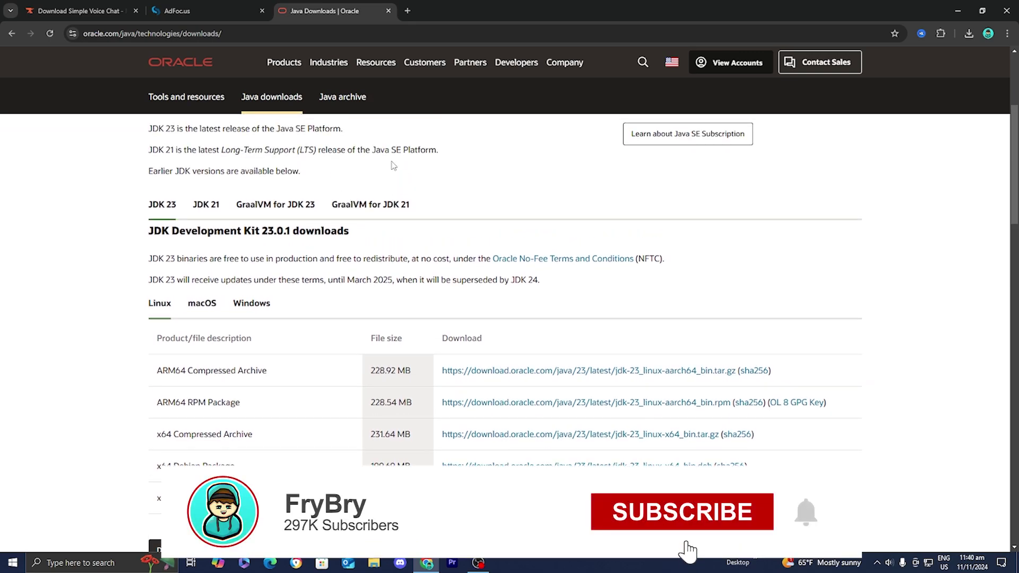
pyautogui.click(206, 205)
pyautogui.scroll(-1, 318, 338)
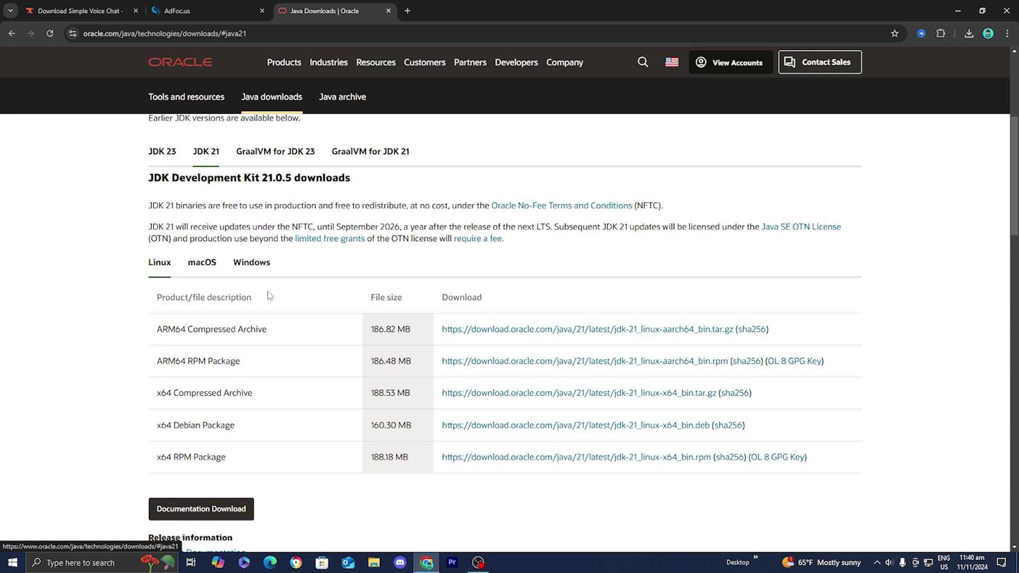
pyautogui.click(253, 270)
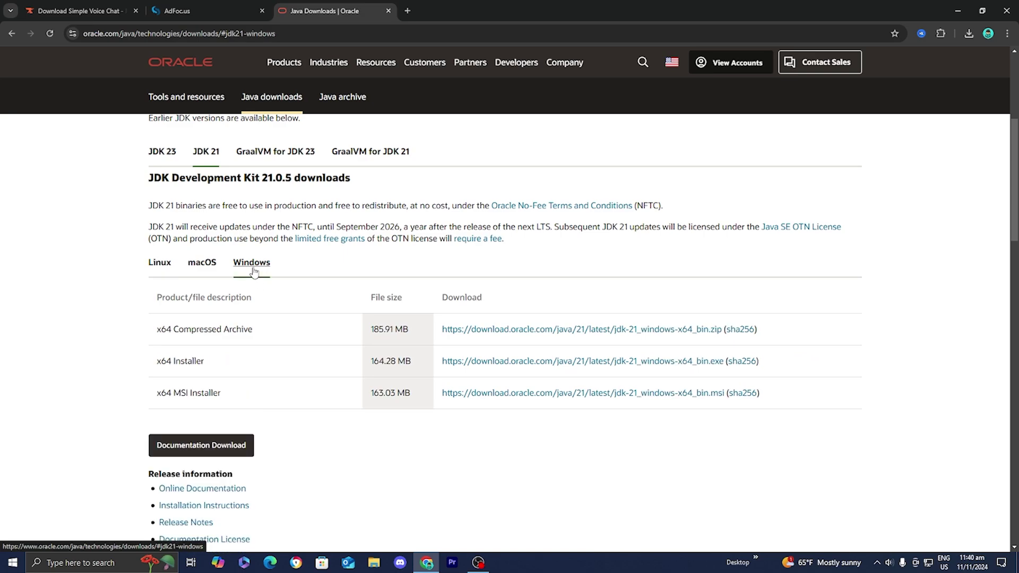
pyautogui.moveTo(220, 366); pyautogui.dragTo(159, 369)
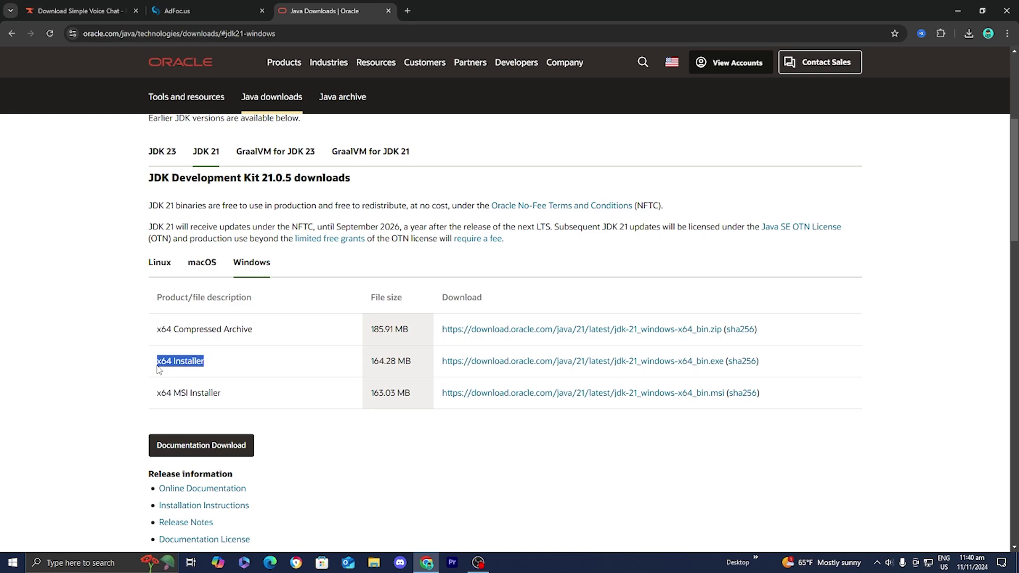
pyautogui.click(226, 366)
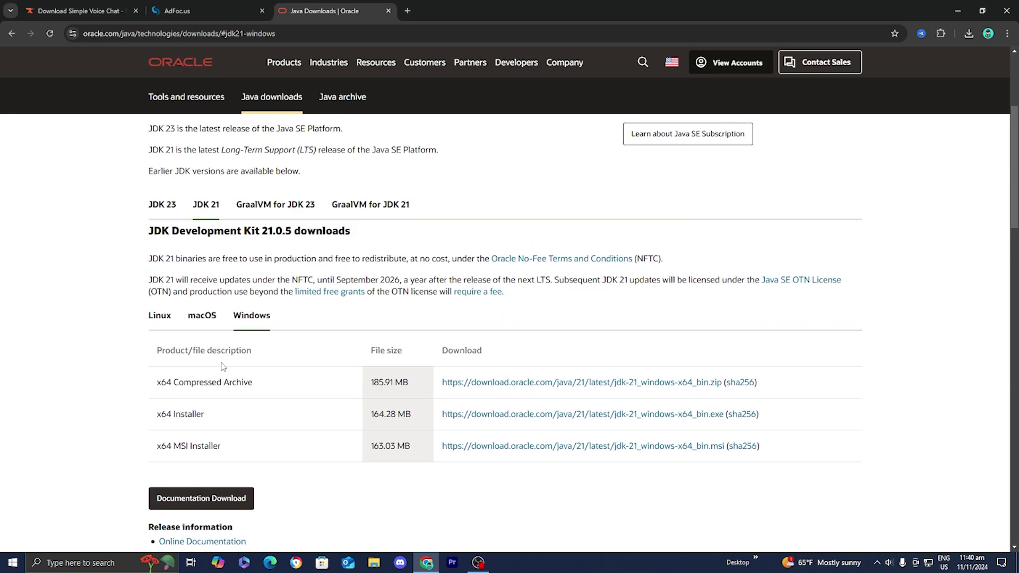
pyautogui.scroll(1, 223, 366)
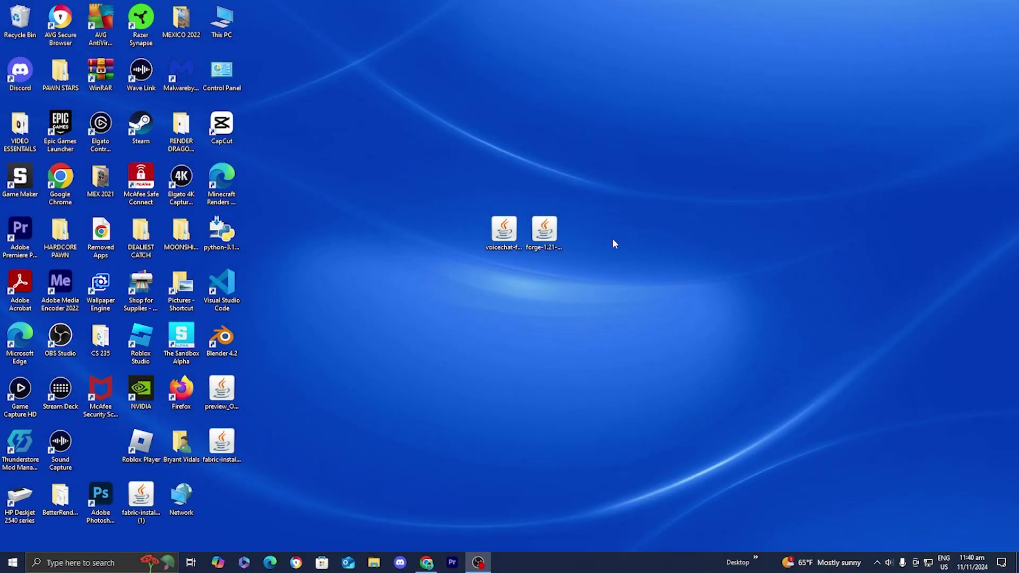
# Run the Forge installer jar with Java(TM) Platform SE binary.
pyautogui.rightClick(544, 238)
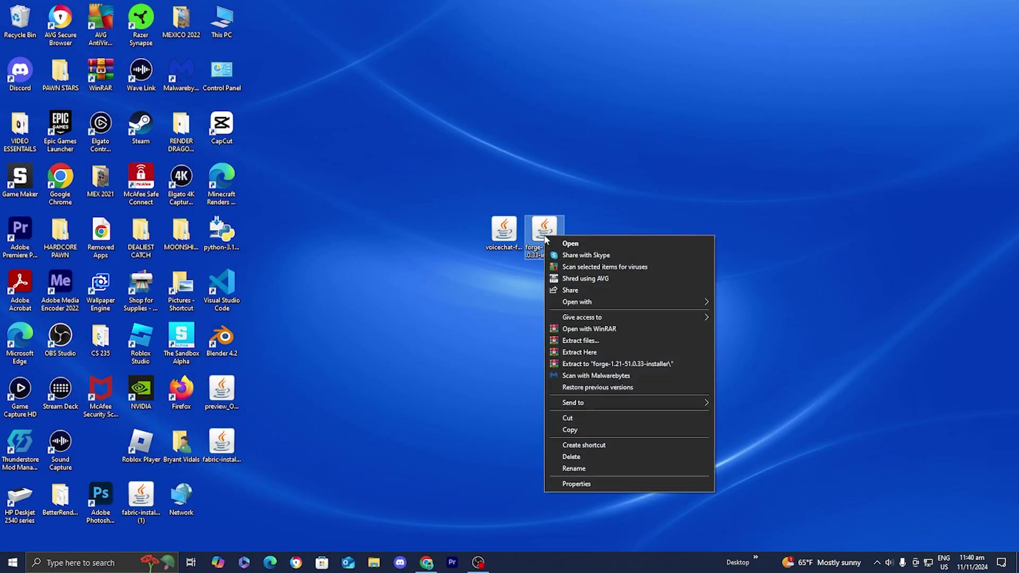
pyautogui.moveTo(613, 306)
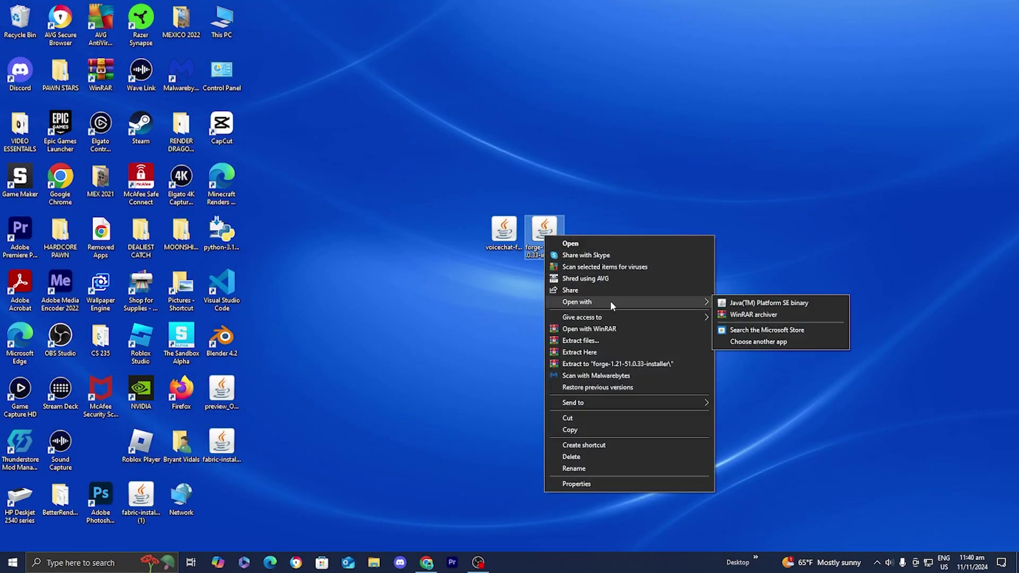
pyautogui.click(736, 306)
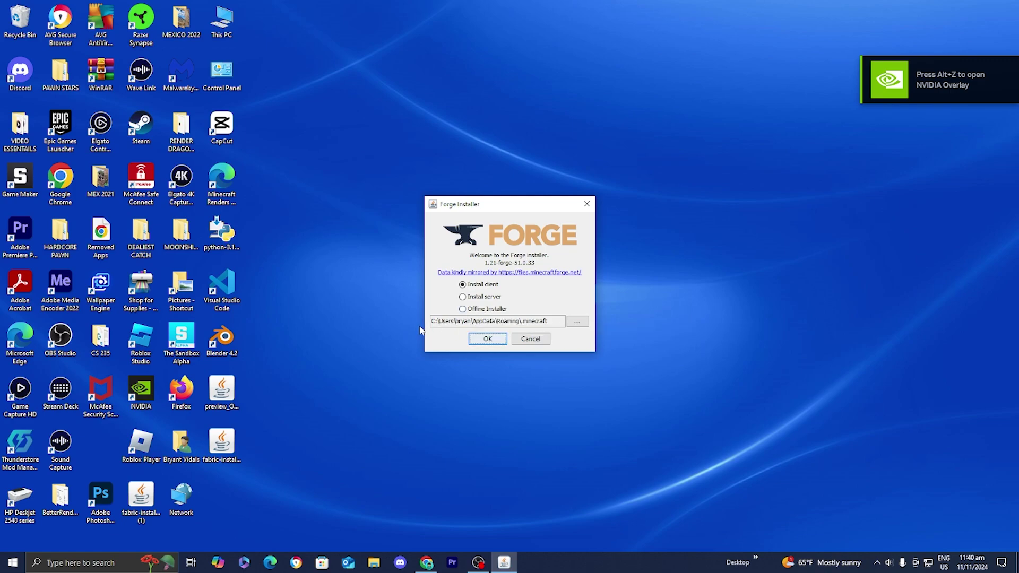
# Install the 1.21-forge-51.0.33 client into the default minecraft folder and confirm completion.
pyautogui.click(487, 339)
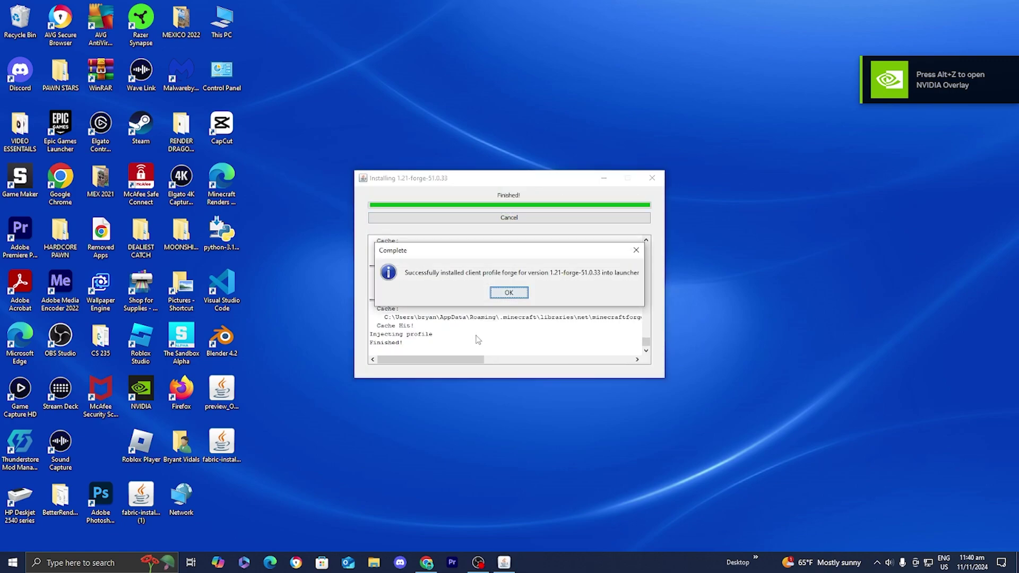
pyautogui.click(509, 293)
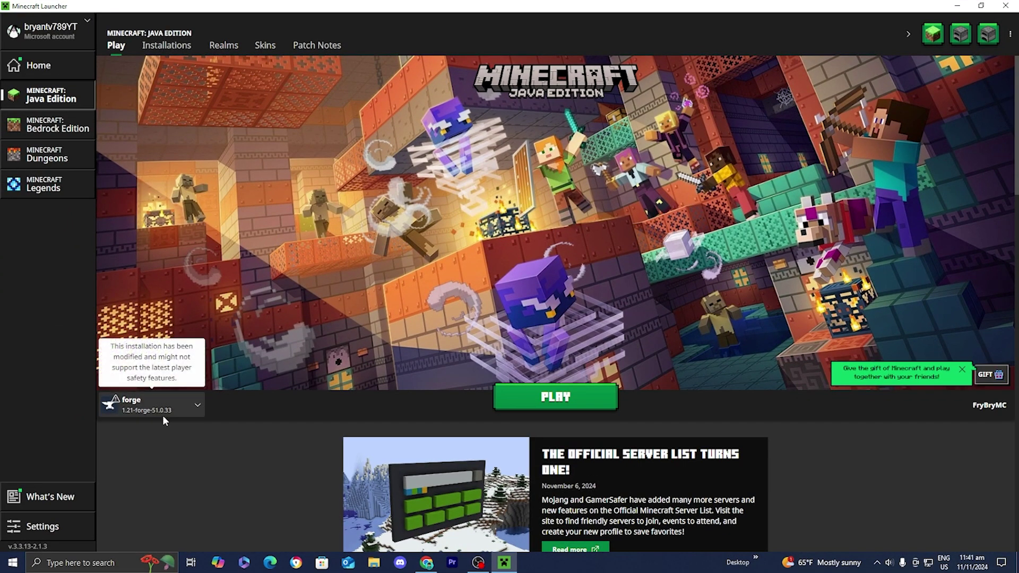
# Choose Latest release 1.21.3 instead of forge in the installation dropdown beside PLAY.
pyautogui.click(162, 415)
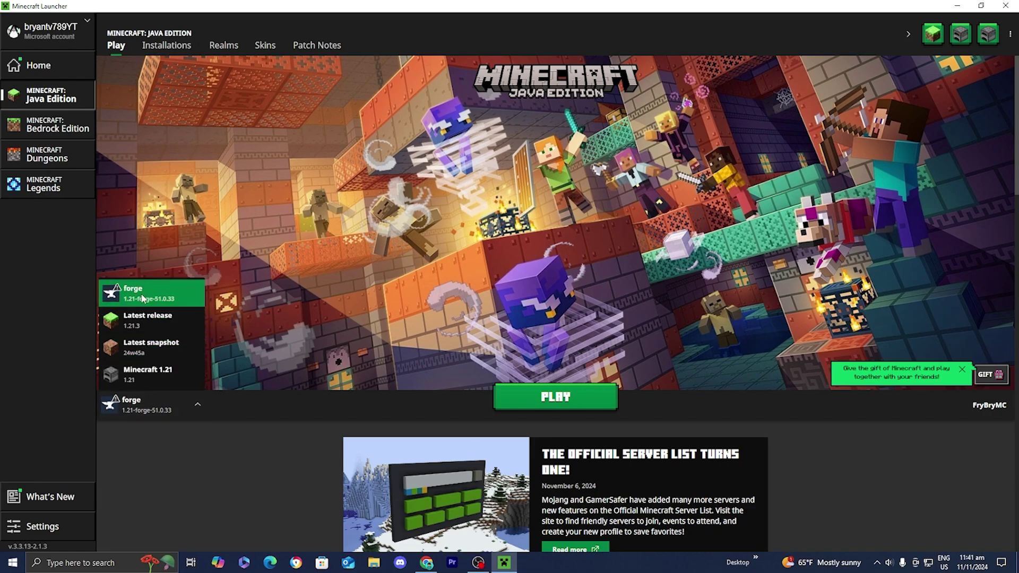
pyautogui.click(142, 298)
pyautogui.click(148, 413)
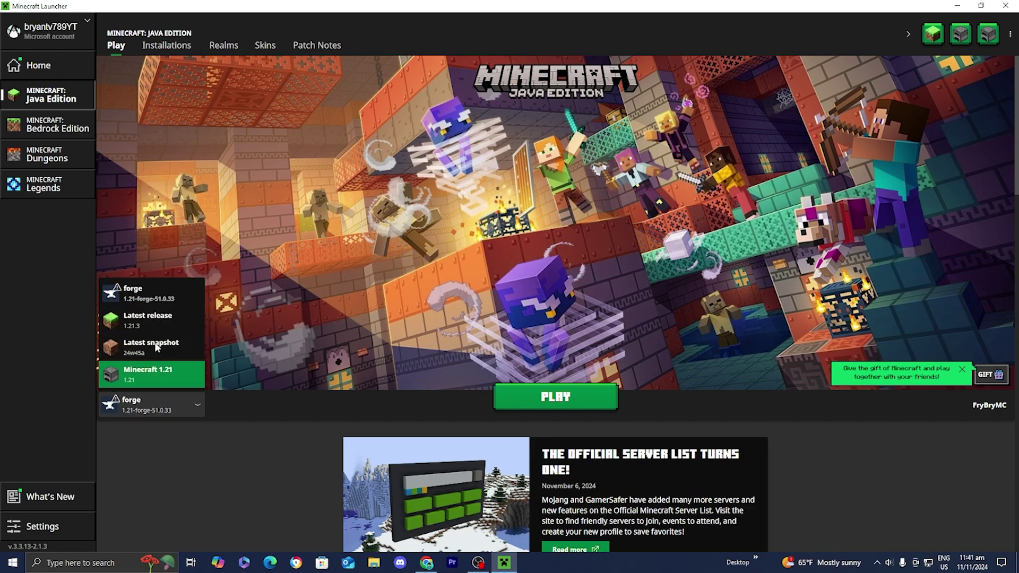
pyautogui.click(155, 316)
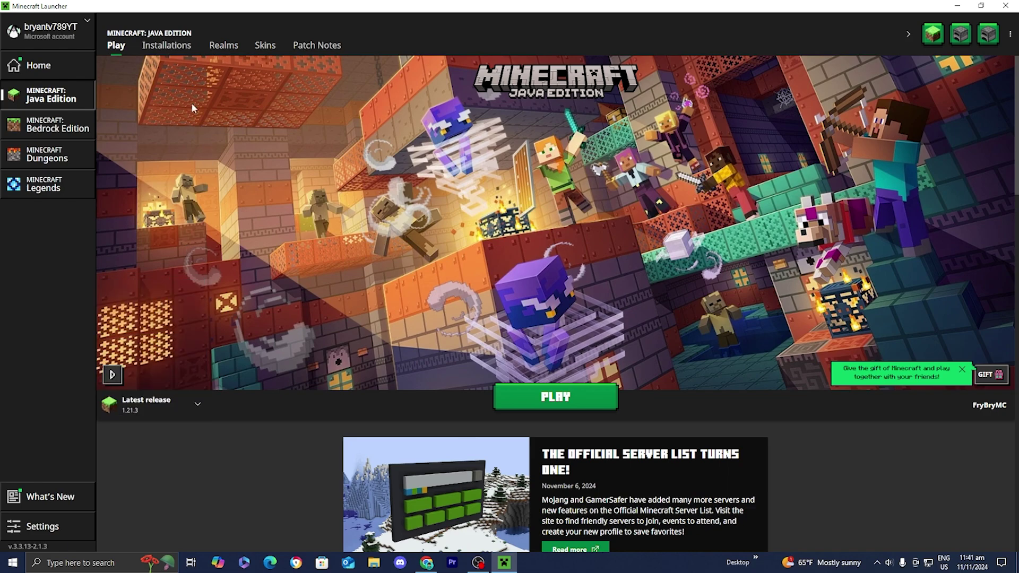
# View the Installations tab and browse new-installation versions without creating one.
pyautogui.click(173, 49)
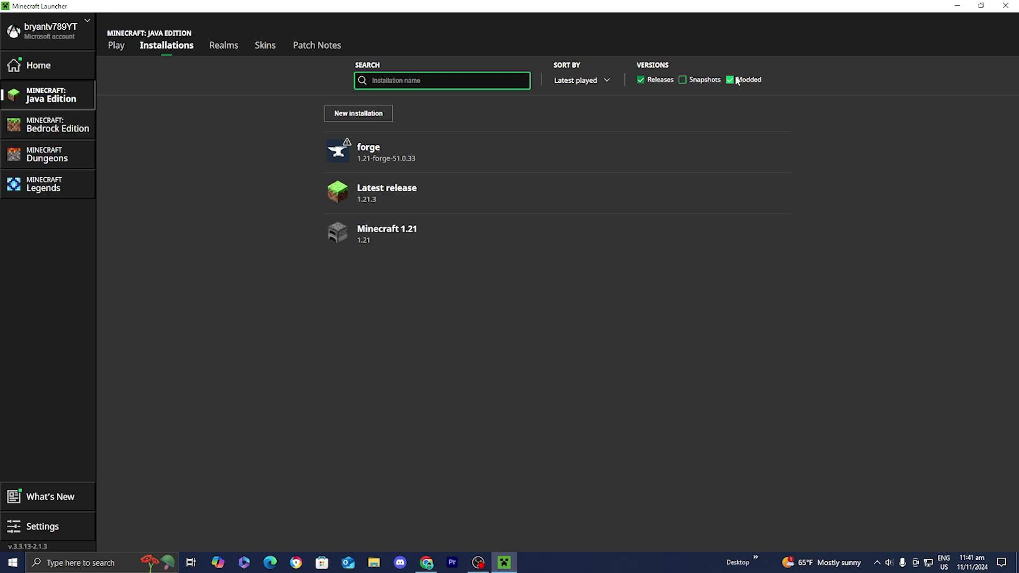
pyautogui.click(372, 114)
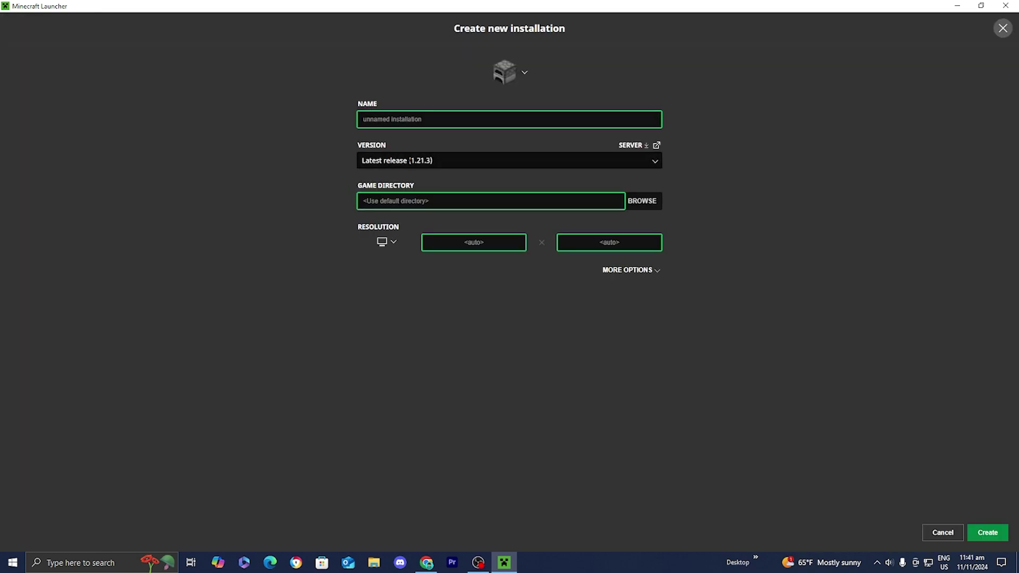
pyautogui.click(509, 160)
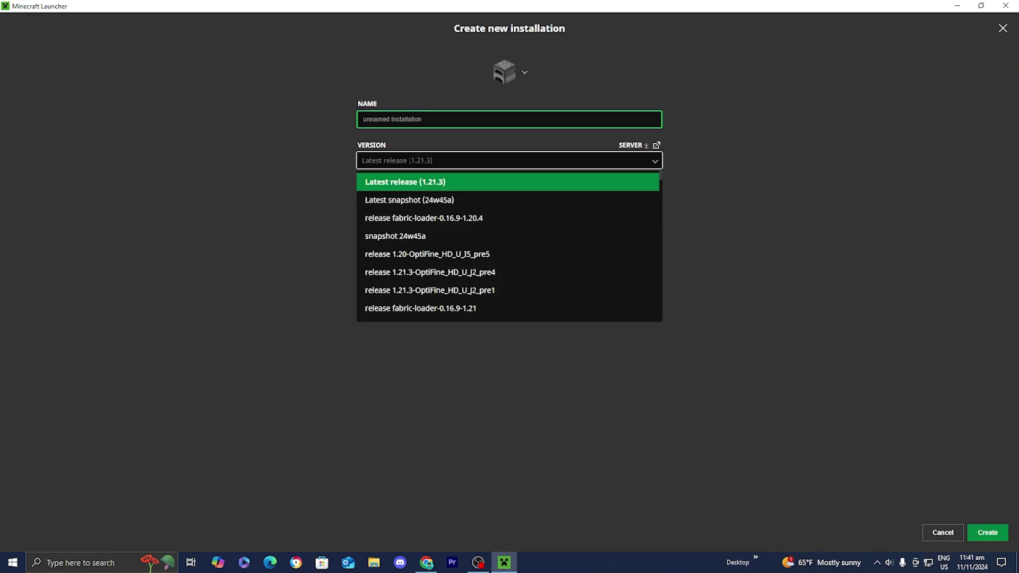
pyautogui.click(941, 533)
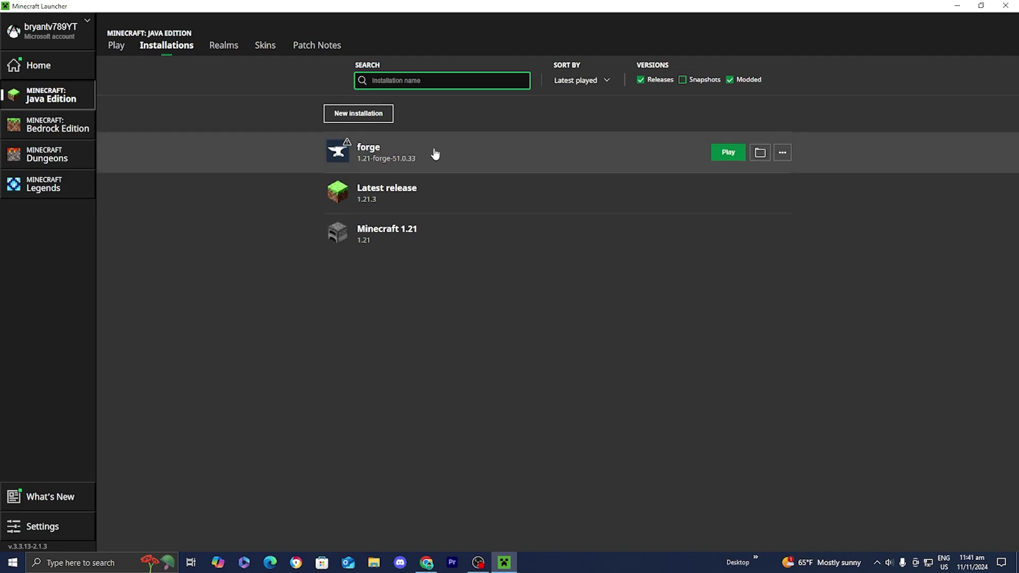
# Open the forge installation's .minecraft folder in File Explorer and create a new folder inside it.
pyautogui.click(759, 154)
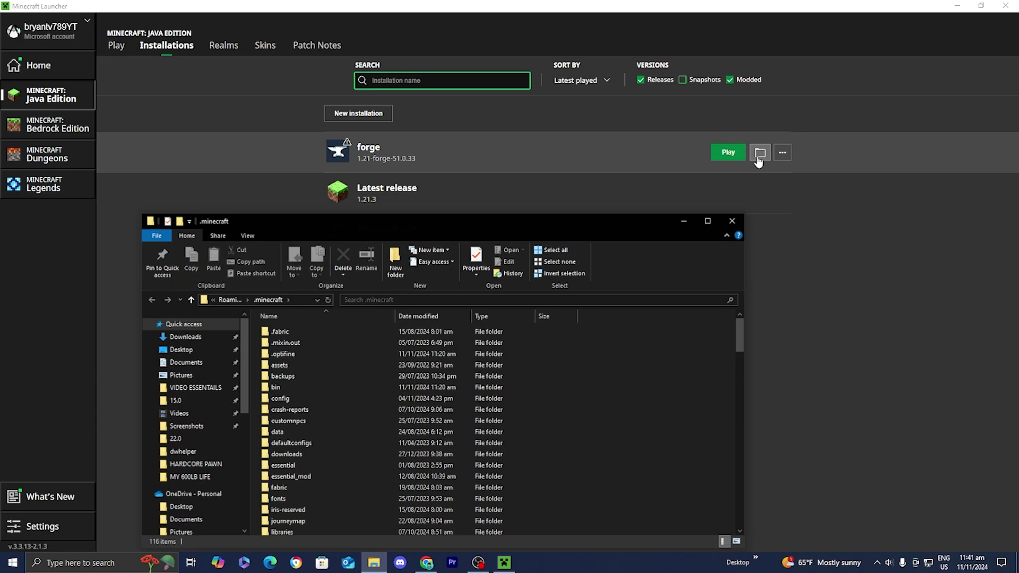
pyautogui.moveTo(570, 219); pyautogui.dragTo(631, 138)
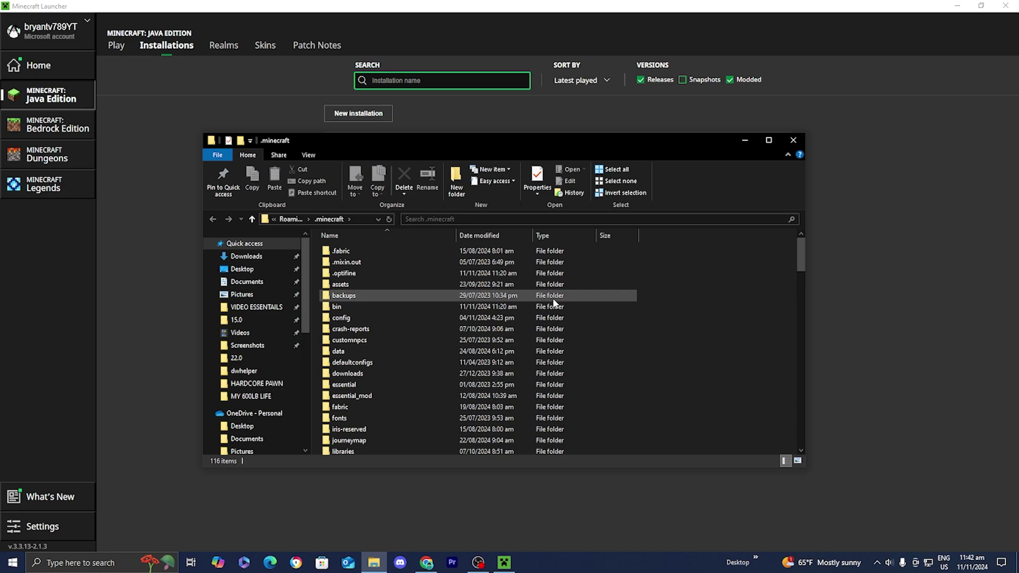
pyautogui.scroll(-3, 552, 315)
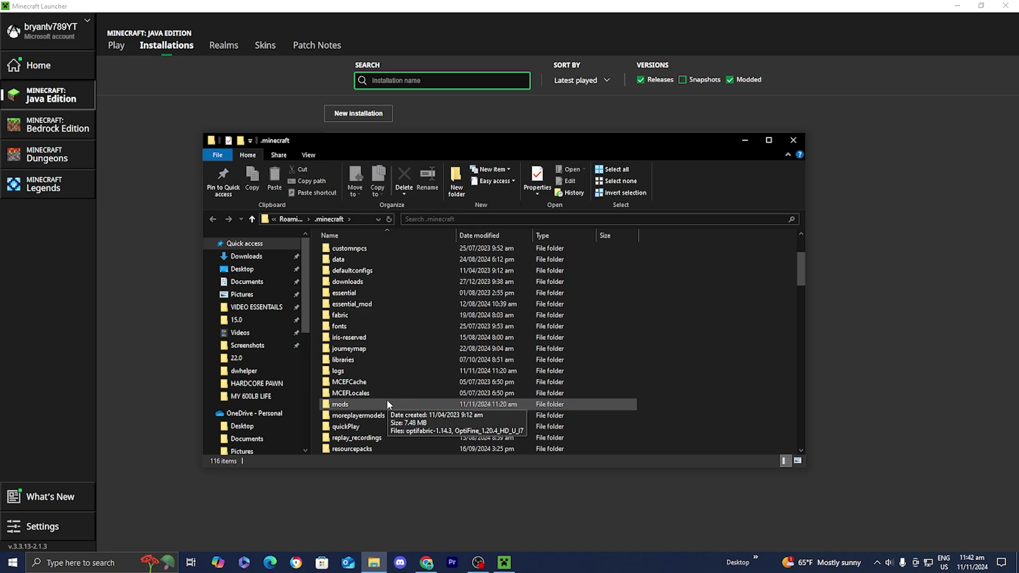
pyautogui.rightClick(646, 312)
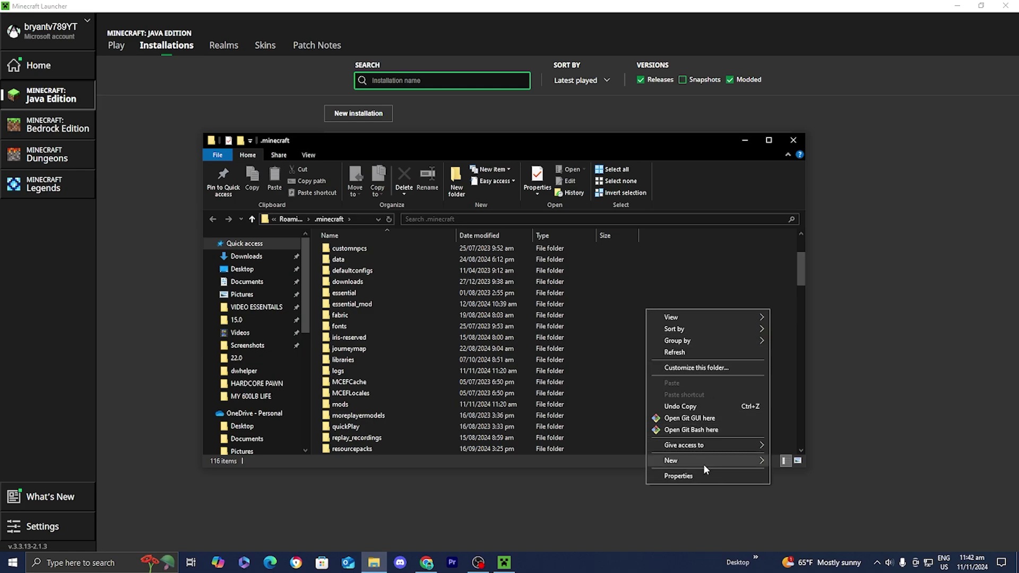
pyautogui.moveTo(715, 462)
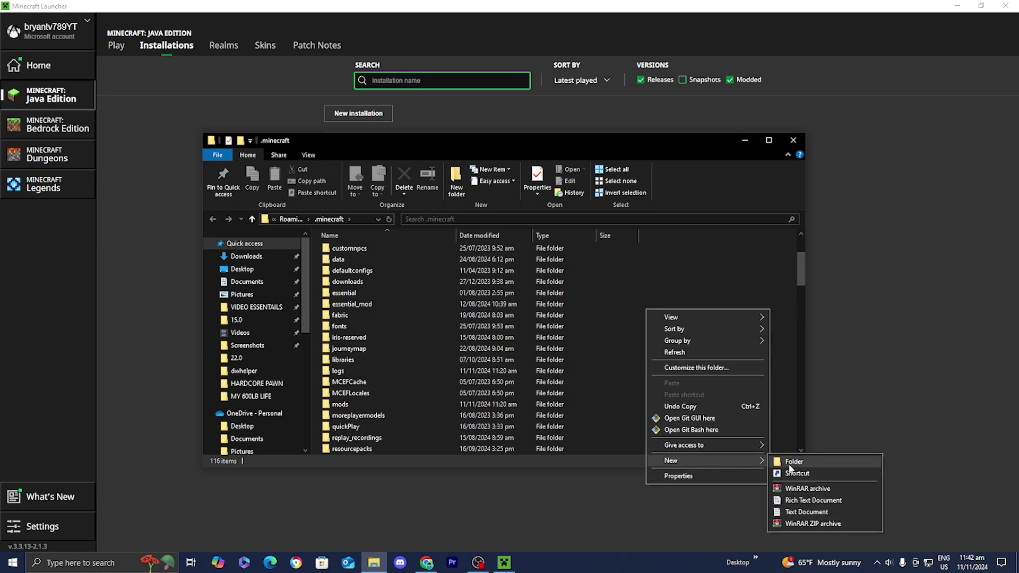
pyautogui.click(589, 422)
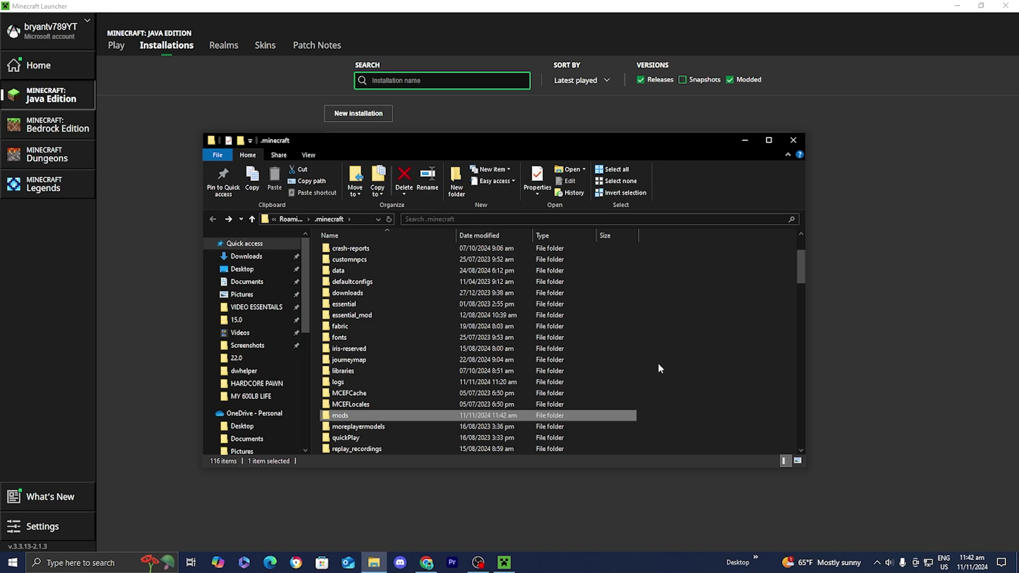
# Move voicechat-forge-1.21.1-2.5.25.jar from the desktop into the mods folder, then close it.
pyautogui.doubleClick(468, 418)
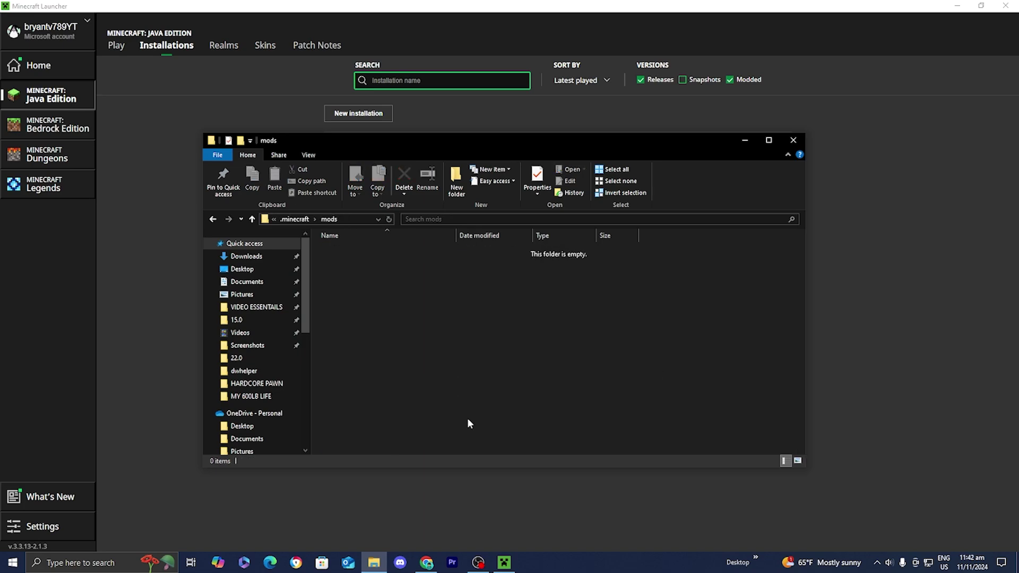
pyautogui.click(957, 6)
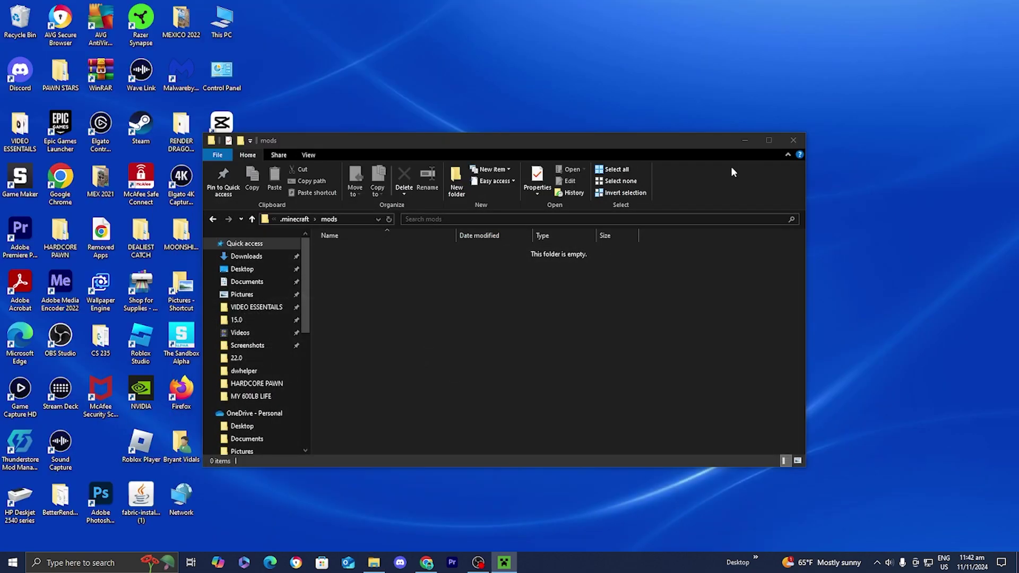
pyautogui.moveTo(679, 142); pyautogui.dragTo(644, 294)
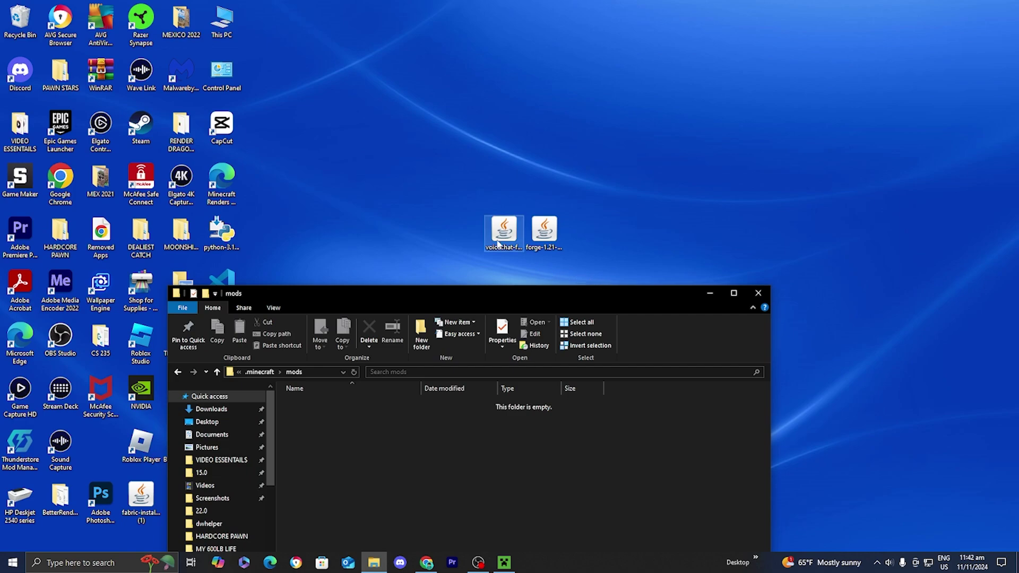
pyautogui.moveTo(499, 244); pyautogui.dragTo(555, 444)
pyautogui.click(483, 443)
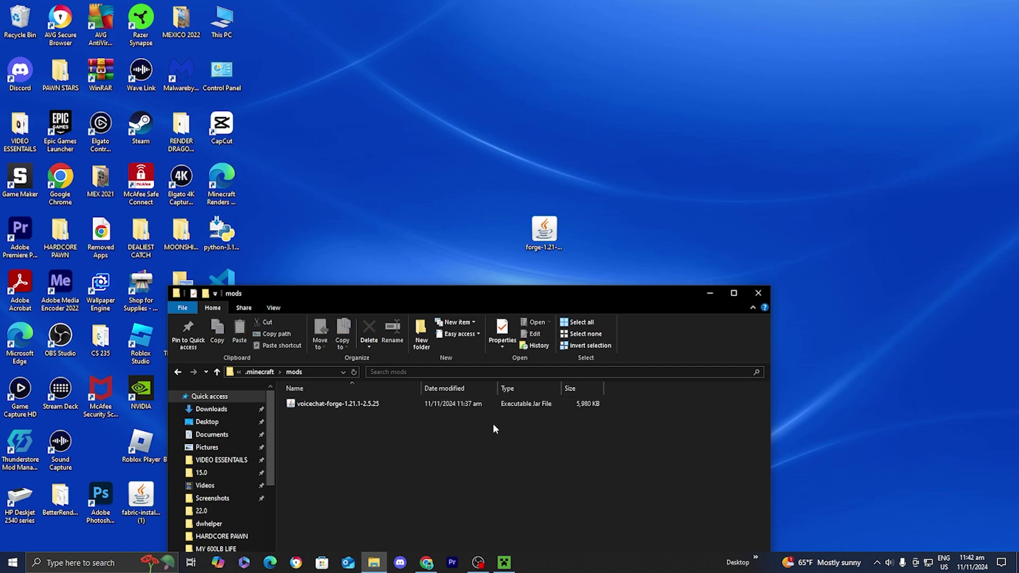
pyautogui.click(758, 293)
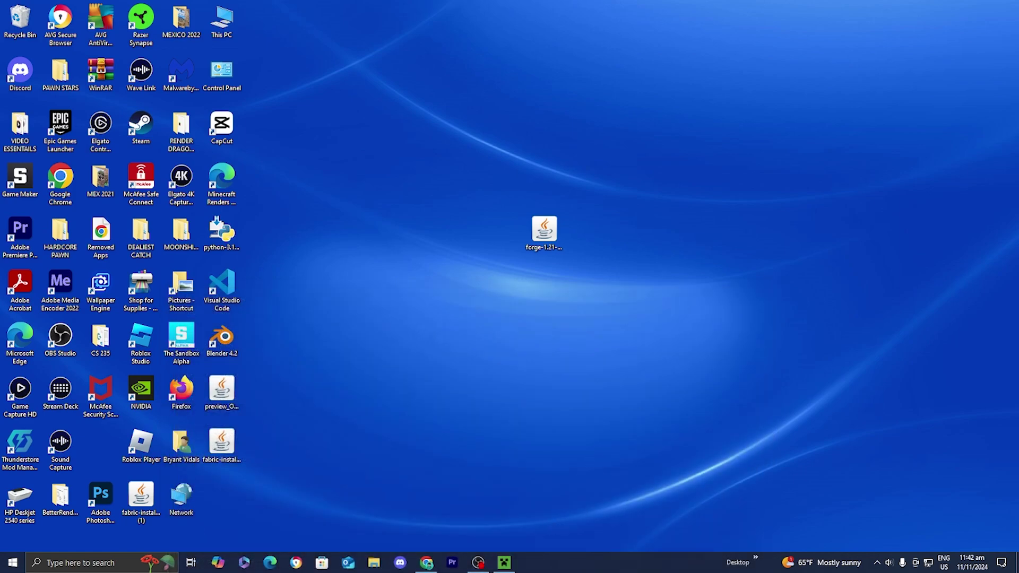
pyautogui.click(504, 562)
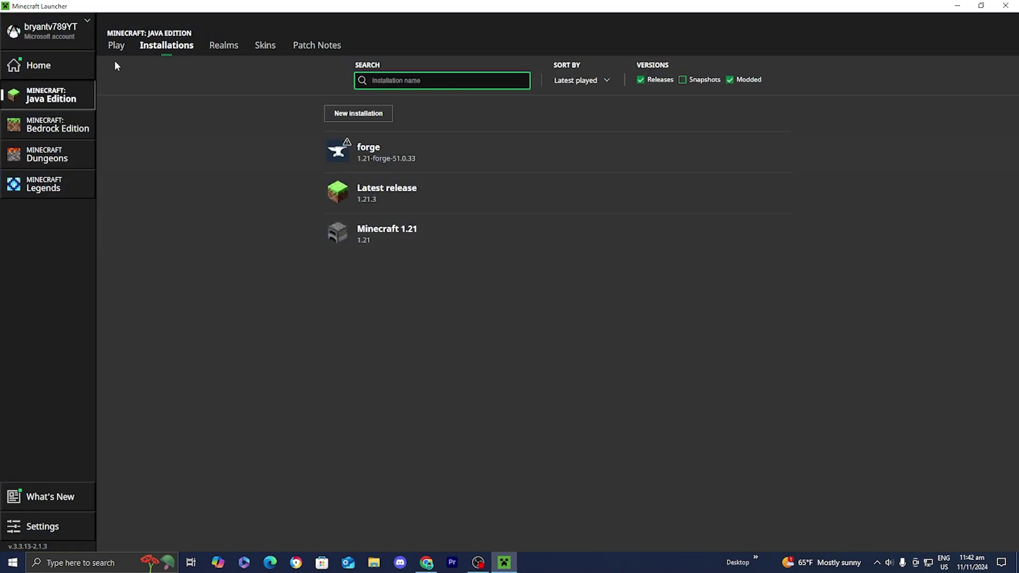
# Select the forge 1.21-forge-51.0.33 installation on the Play page and launch the game.
pyautogui.click(116, 45)
pyautogui.click(148, 414)
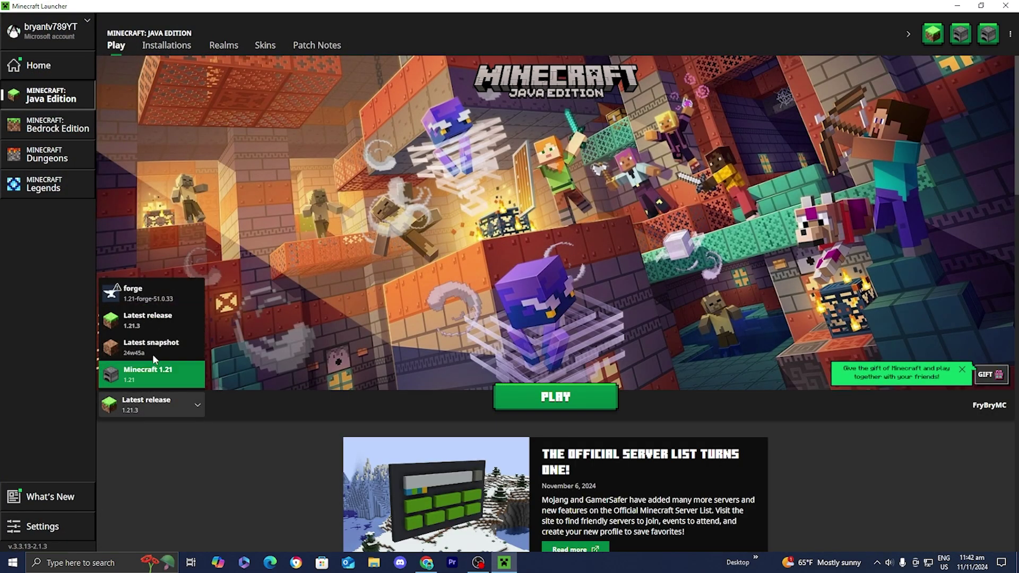
pyautogui.click(162, 291)
pyautogui.click(556, 398)
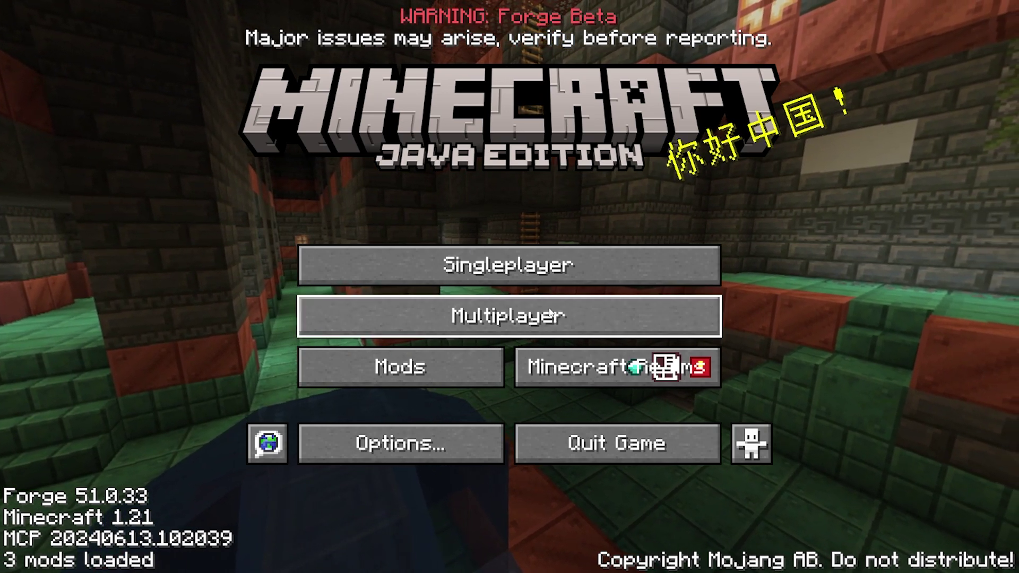
# Create a new singleplayer world and enter it.
pyautogui.click(520, 267)
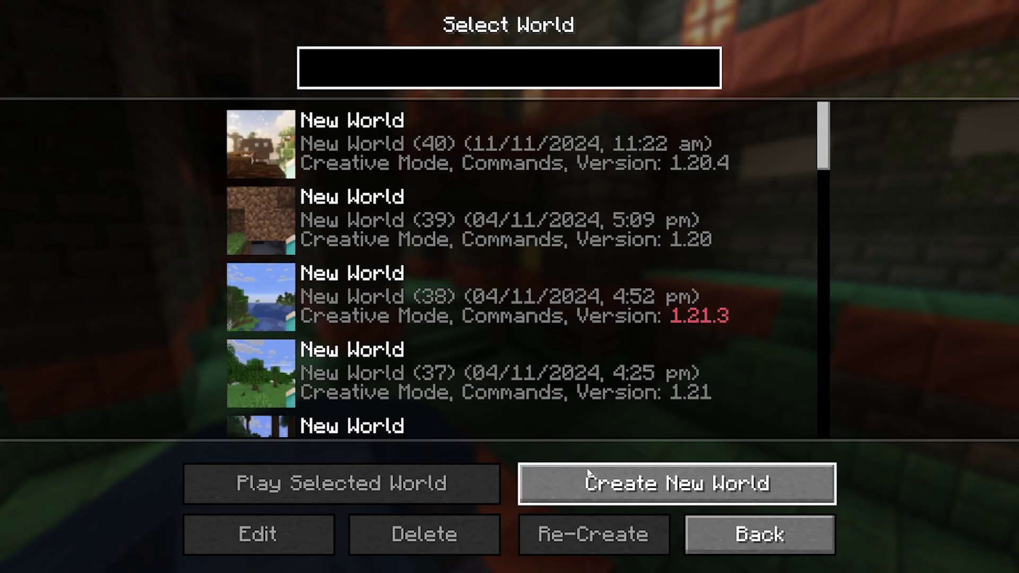
pyautogui.click(587, 473)
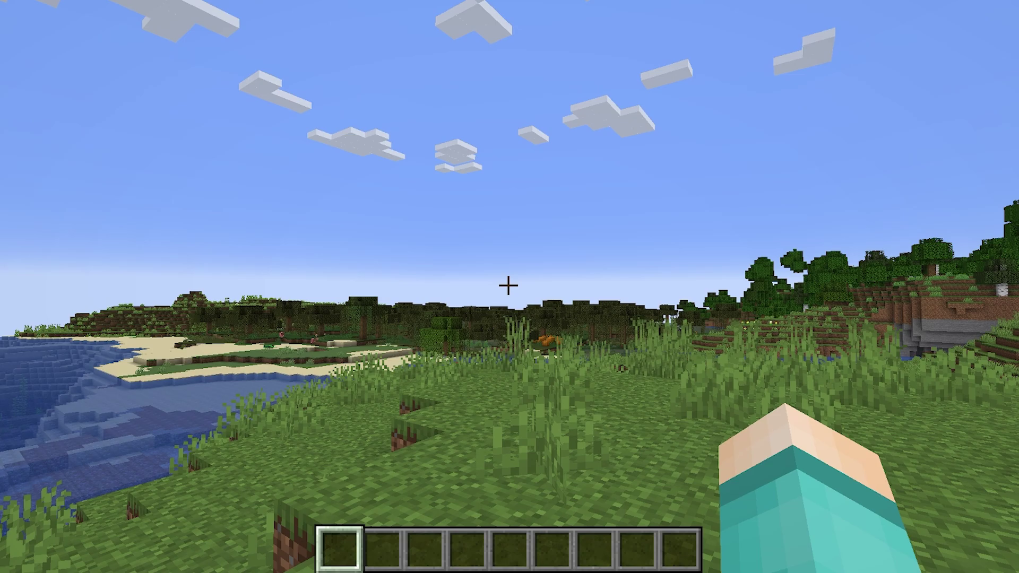
# Open the Simple Voice Chat setup with V and advance to the Select Microphone step.
pyautogui.press('v')
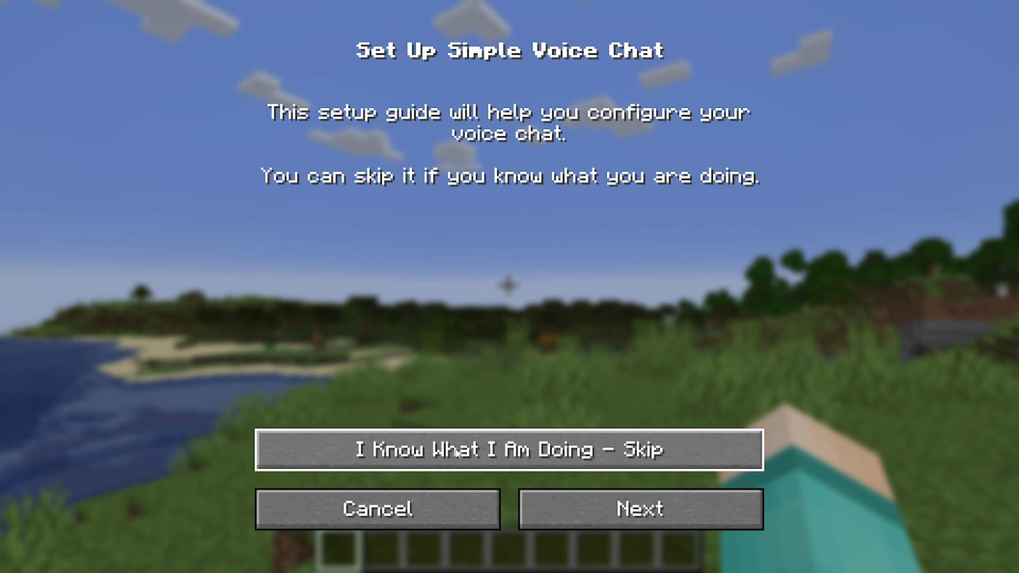
pyautogui.click(635, 507)
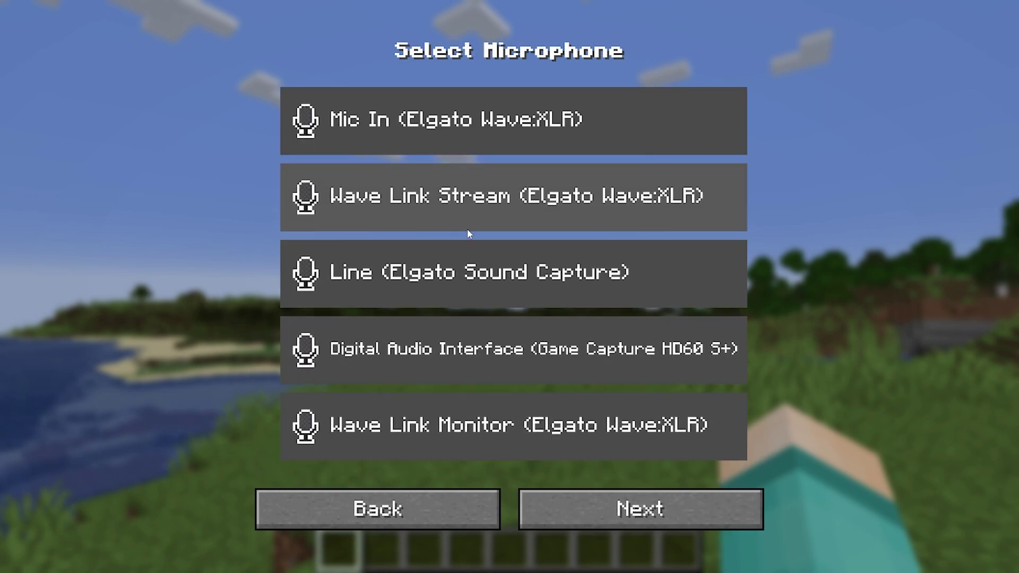